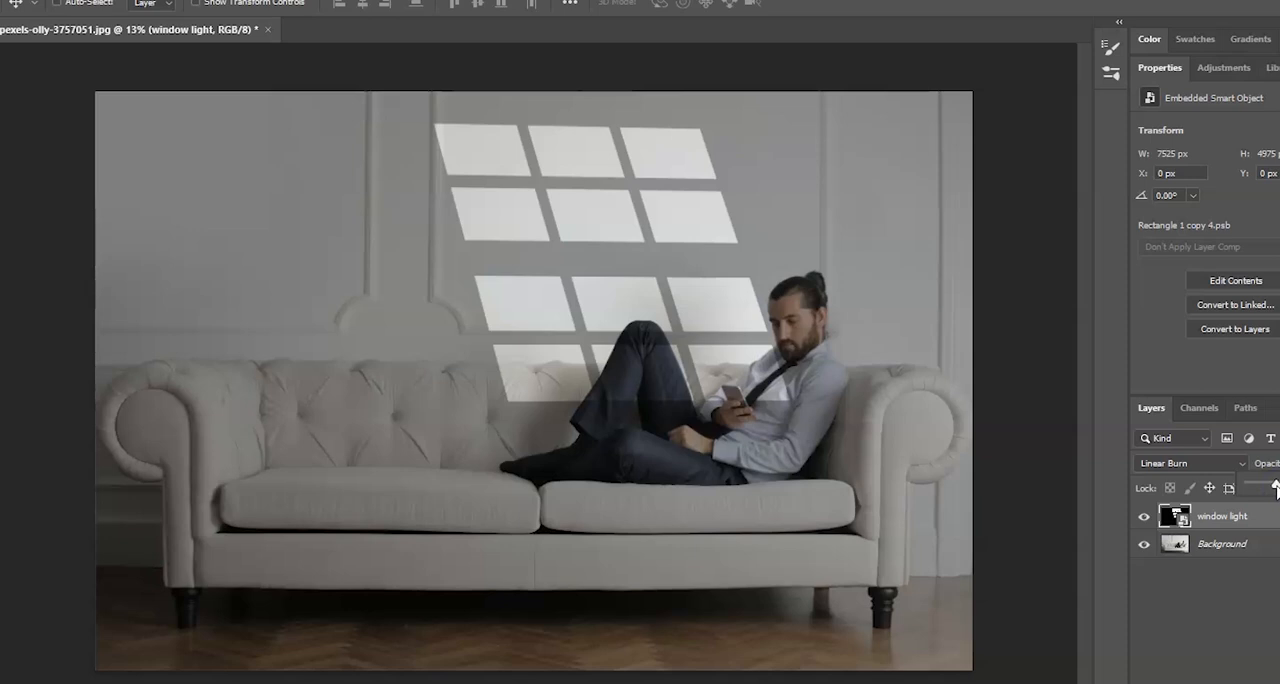
click(679, 386)
click(215, 3)
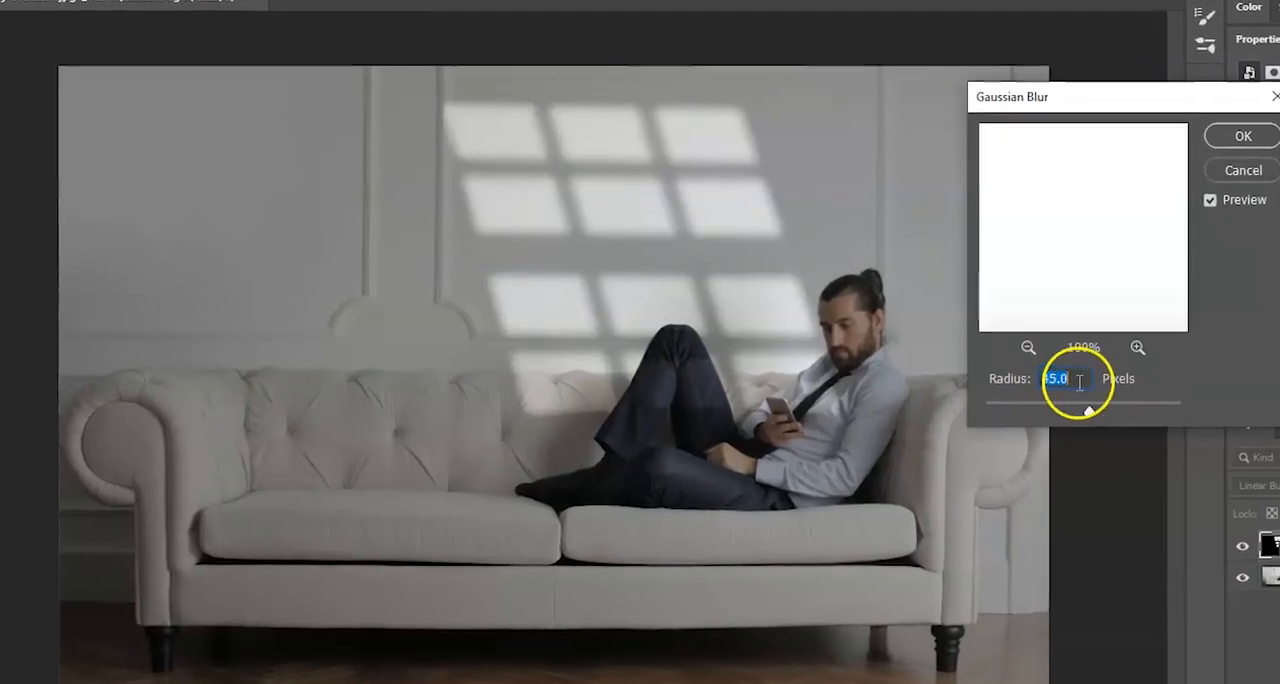
key(Return)
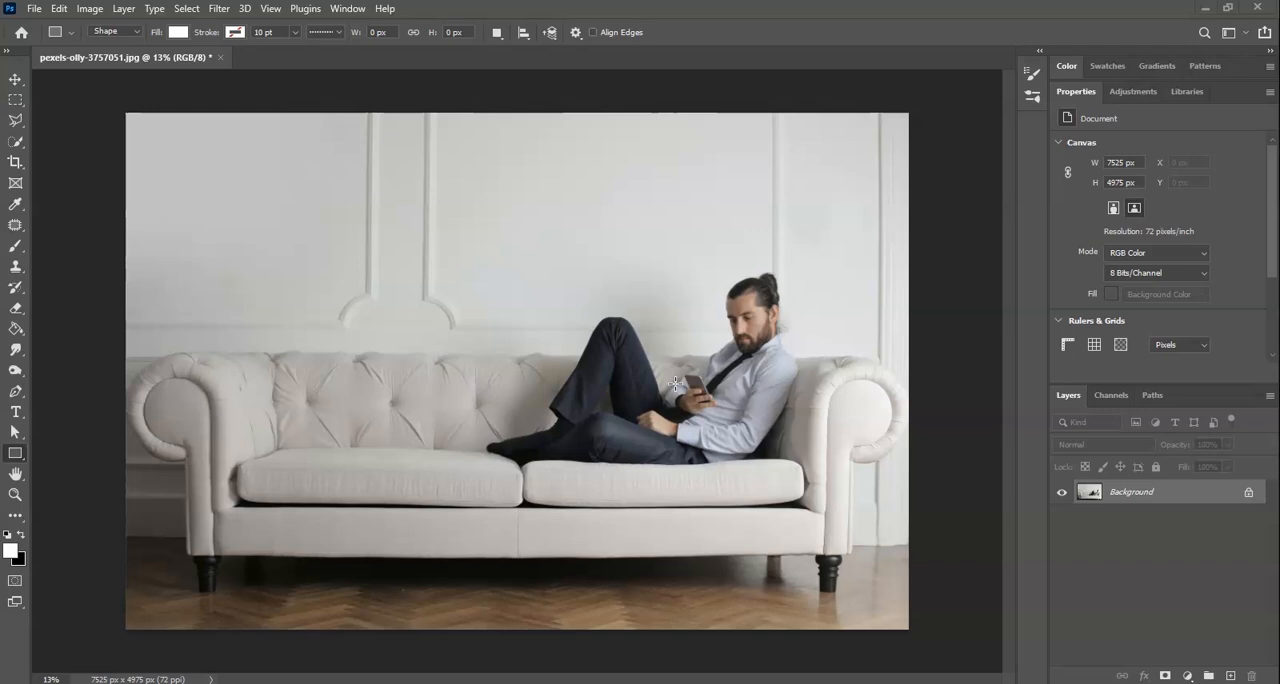
- Set up the Rectangle Tool in Shape mode with a white fill and no stroke
click(15, 455)
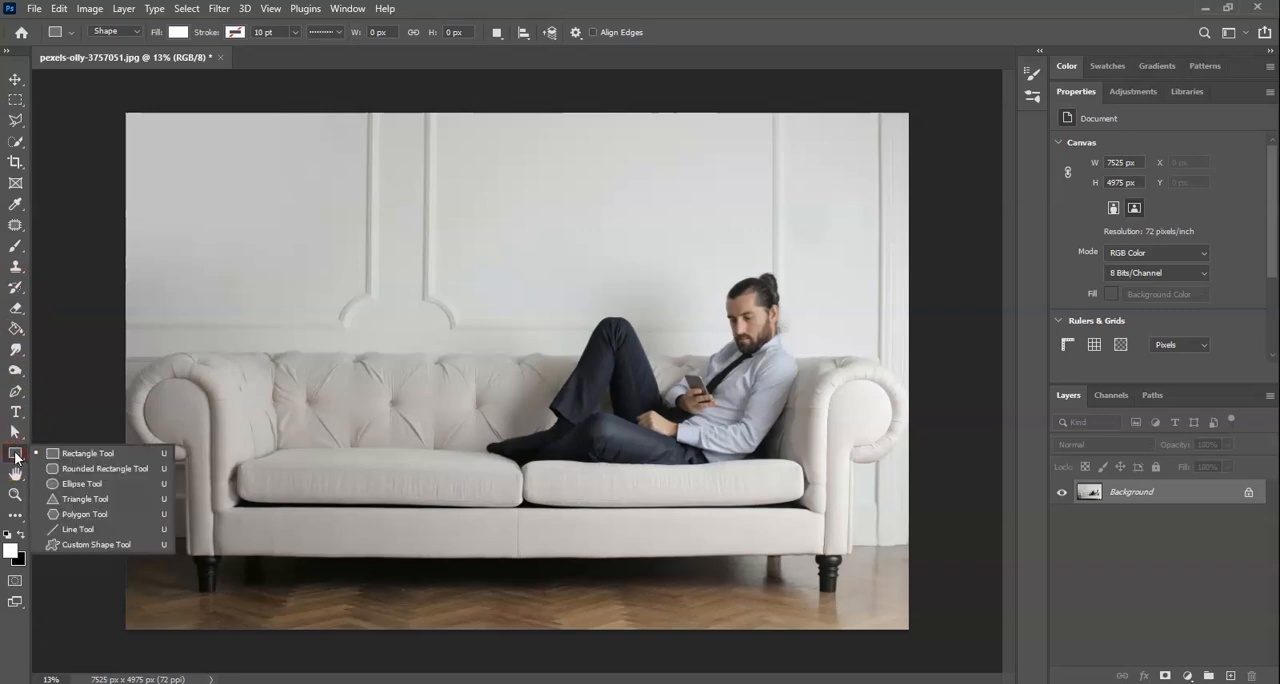
click(87, 455)
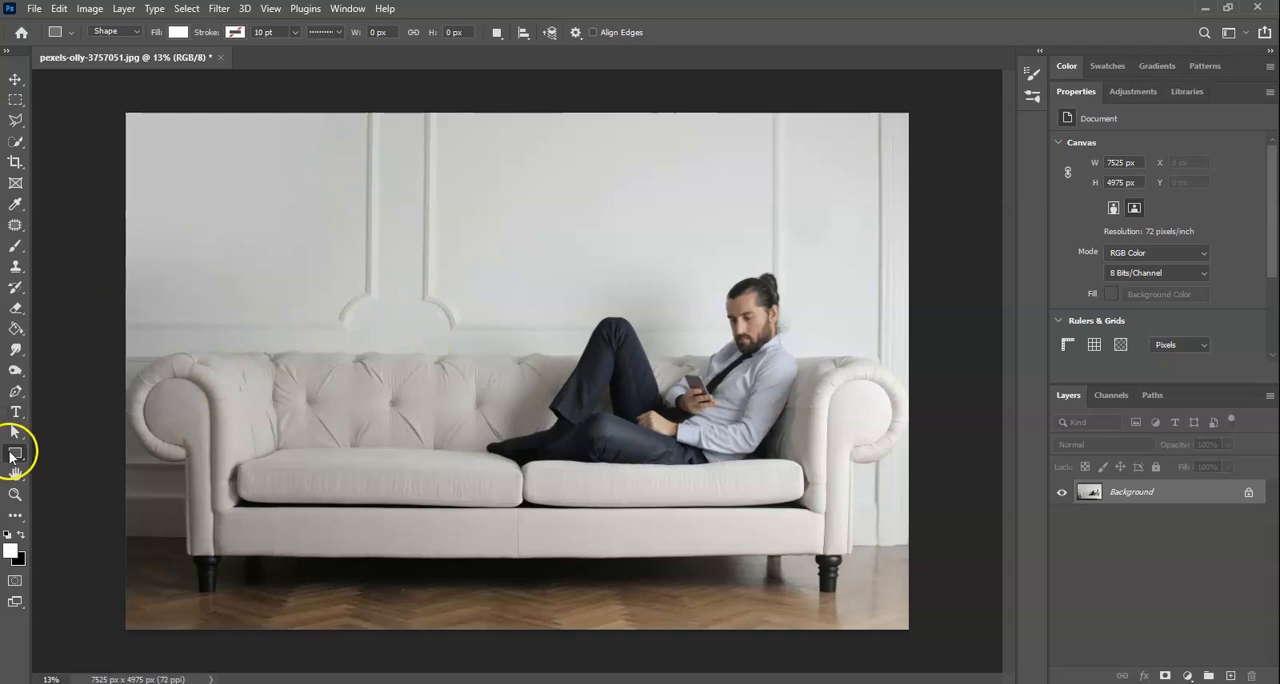
click(178, 32)
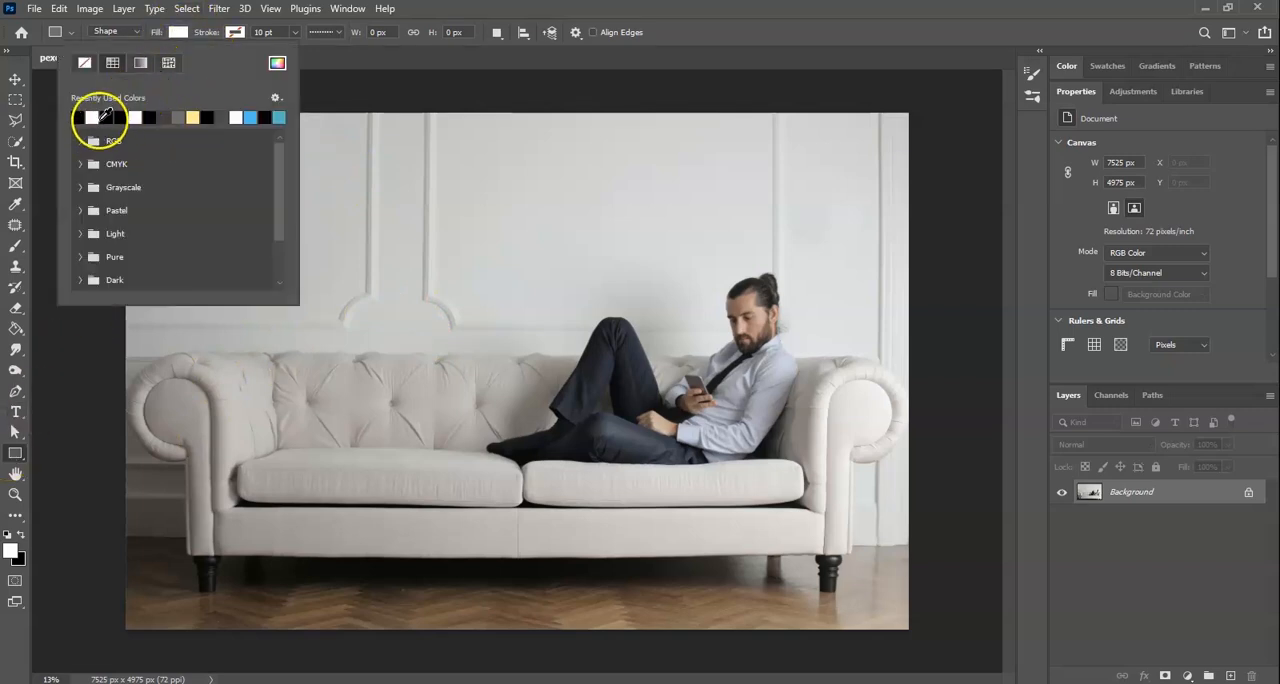
click(98, 115)
click(233, 32)
click(142, 64)
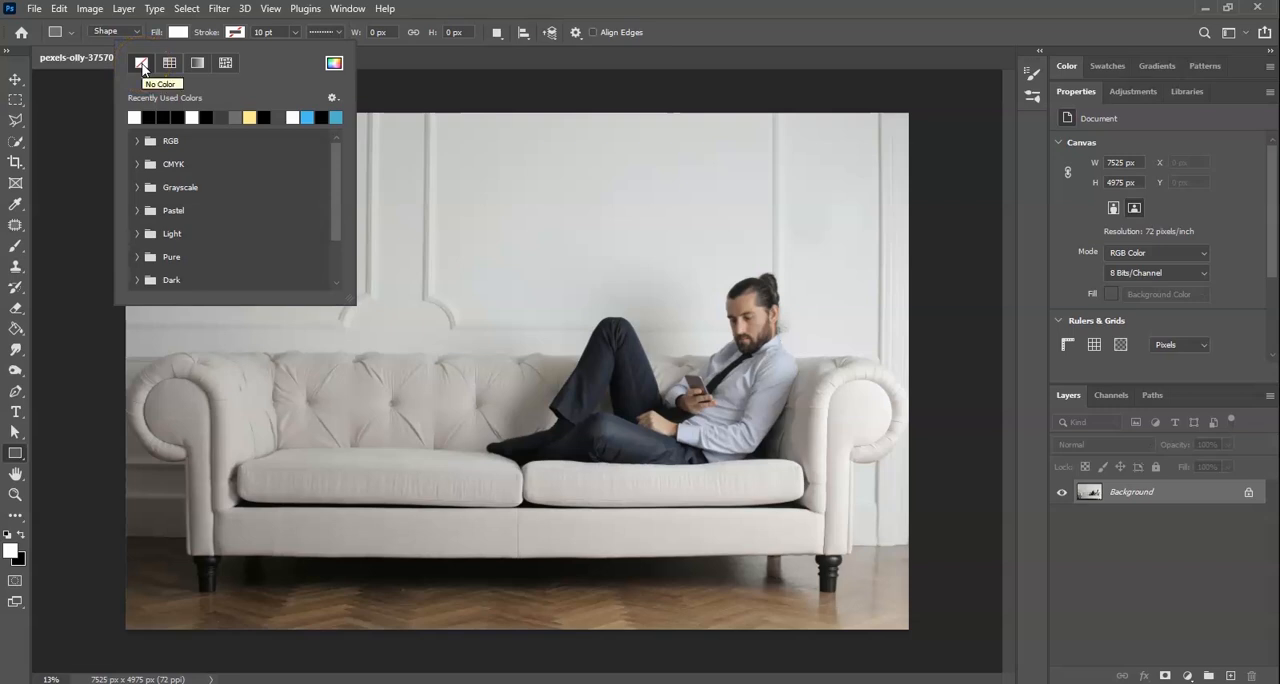
click(462, 57)
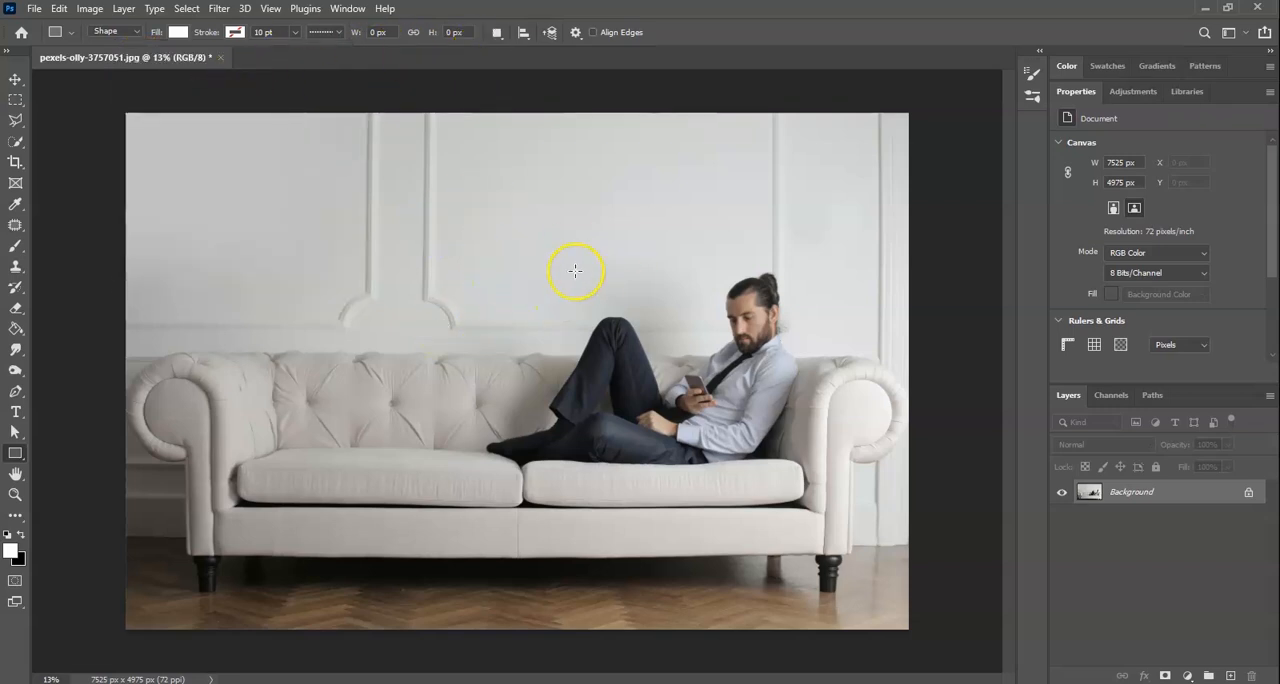
- Draw a white rectangle about 777 by 462 px on the wall above the sofa and rasterize its layer
drag(446, 263, 528, 311)
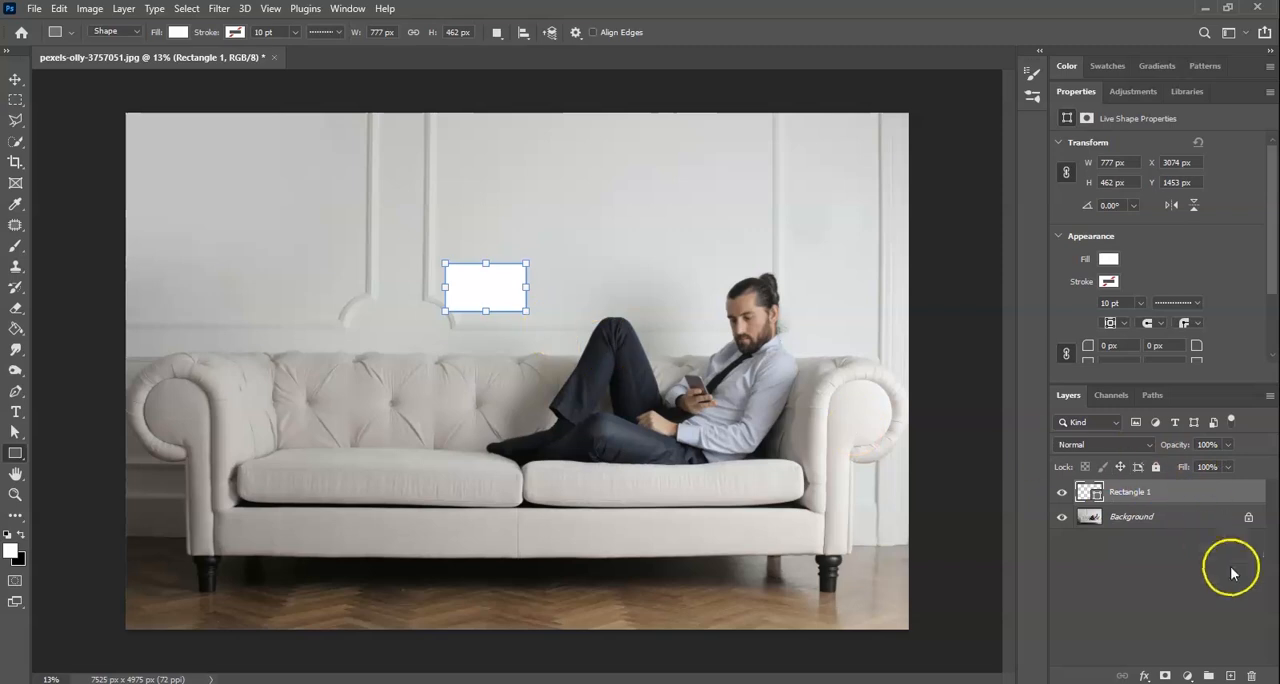
click(1200, 535)
click(1171, 498)
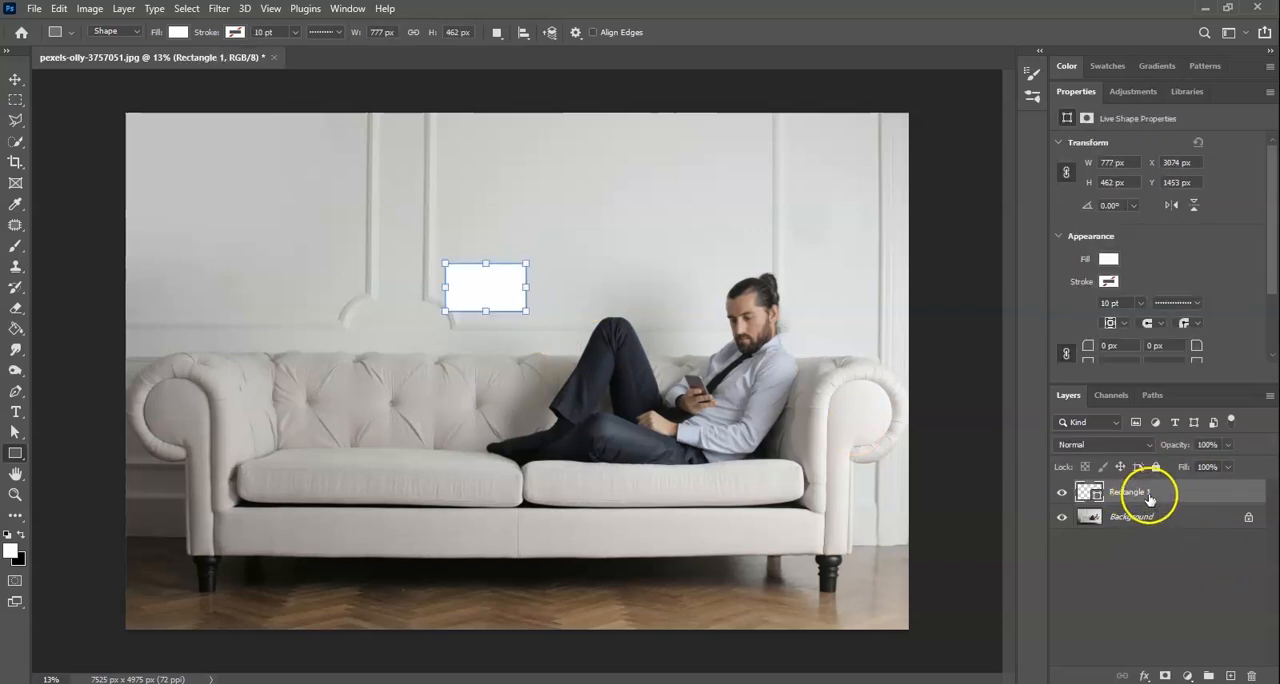
right_click(1149, 499)
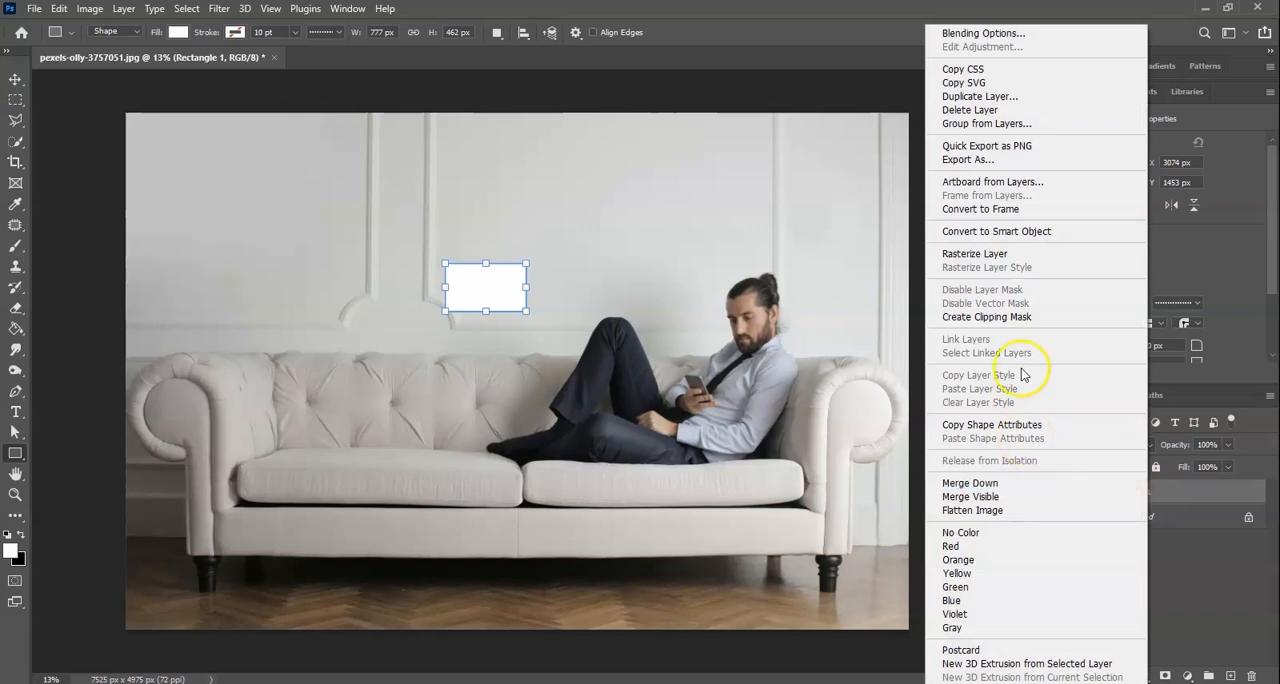
click(986, 253)
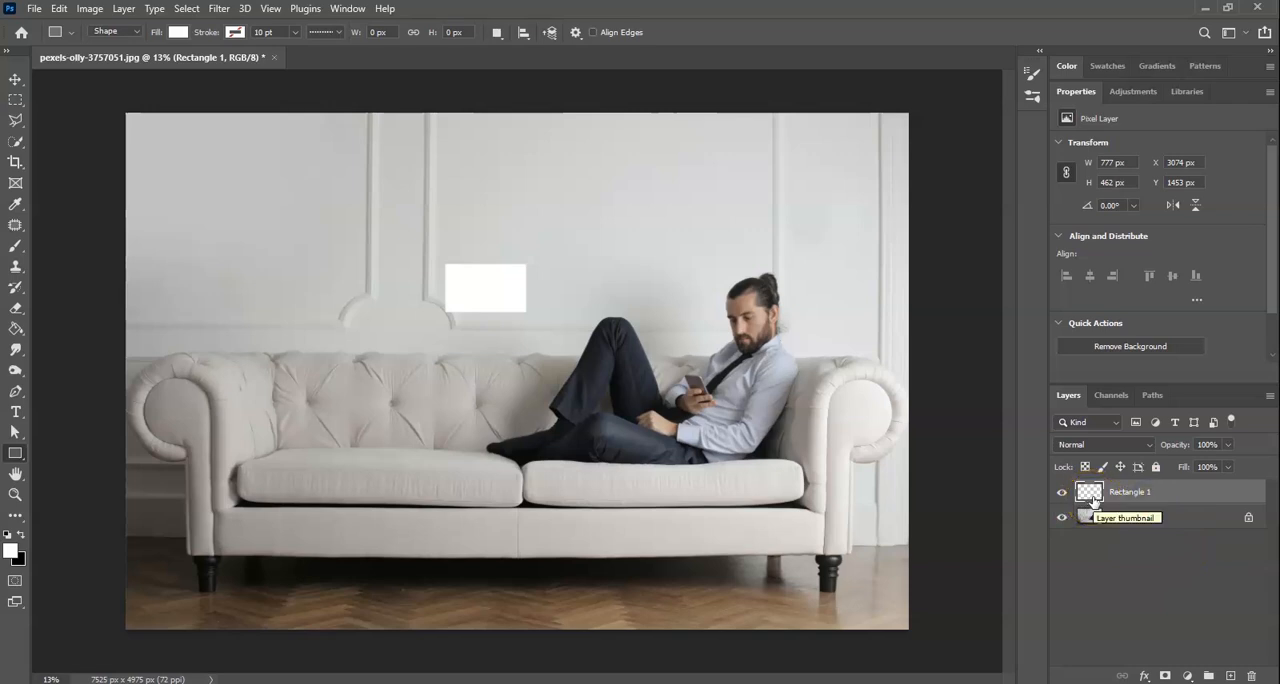
- Duplicate the white rectangle twice and place the copies beside it to form an evenly spaced row of three panes
key(ctrl+j)
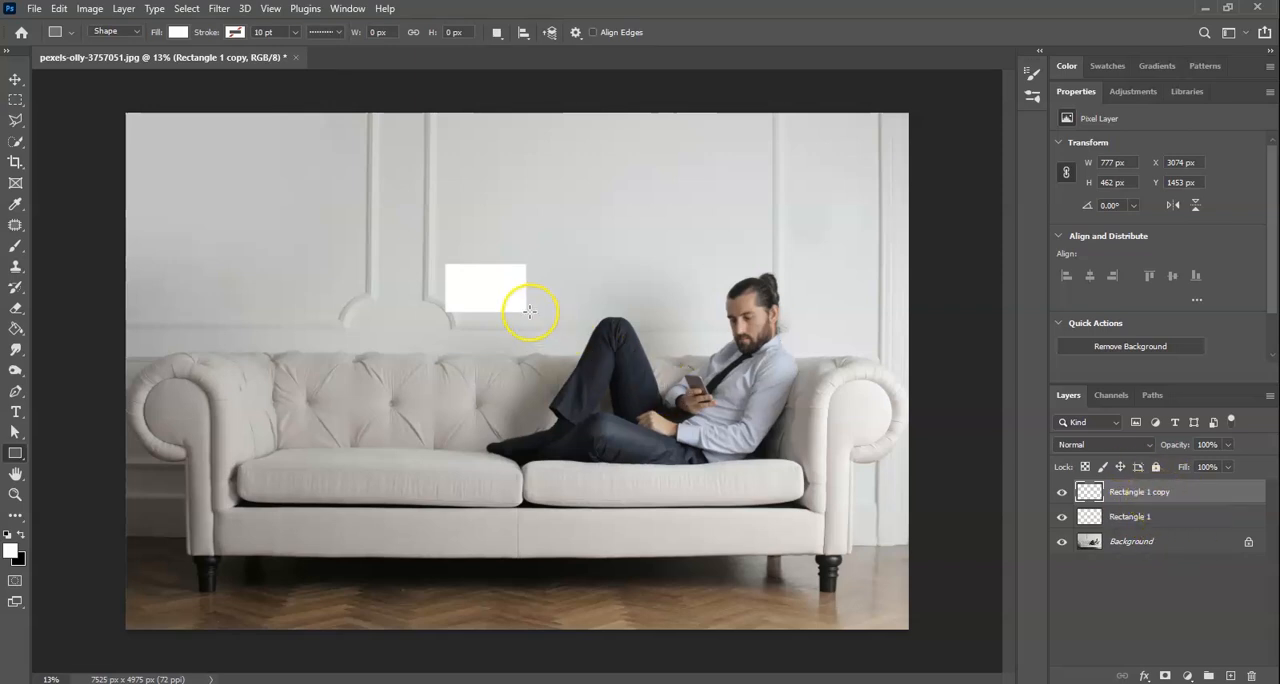
key(v)
drag(478, 298, 571, 297)
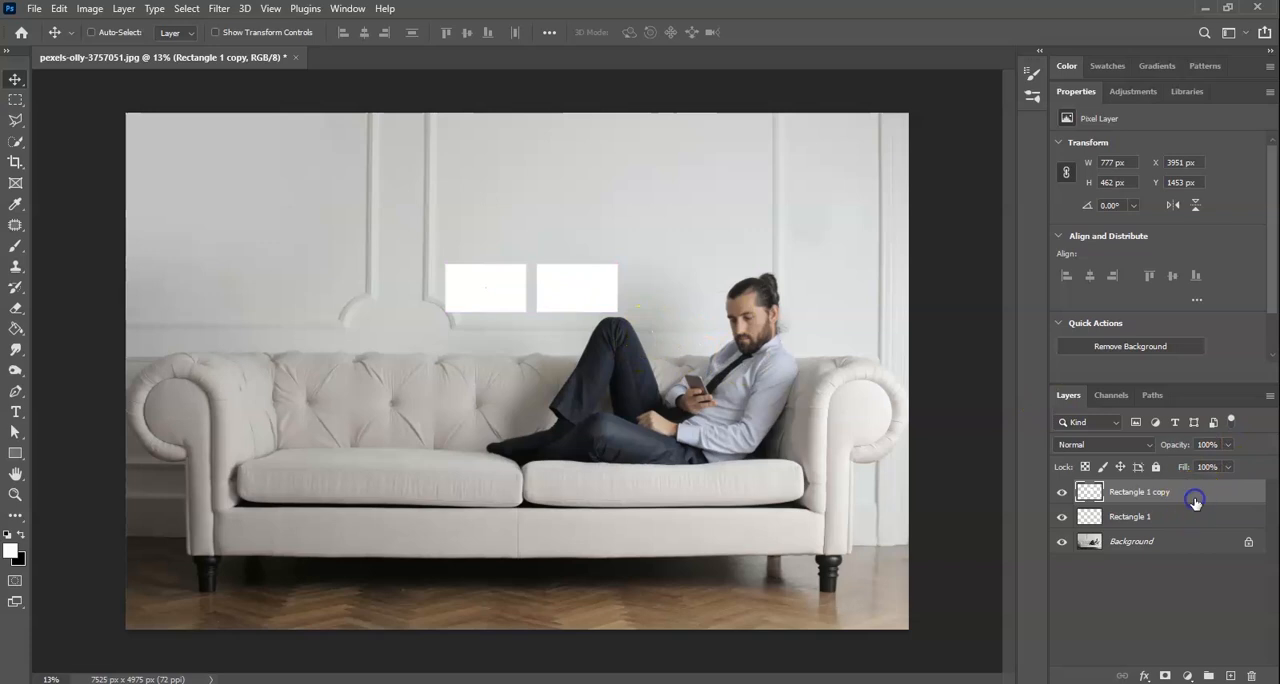
key(ctrl+j)
drag(586, 289, 679, 294)
click(1134, 608)
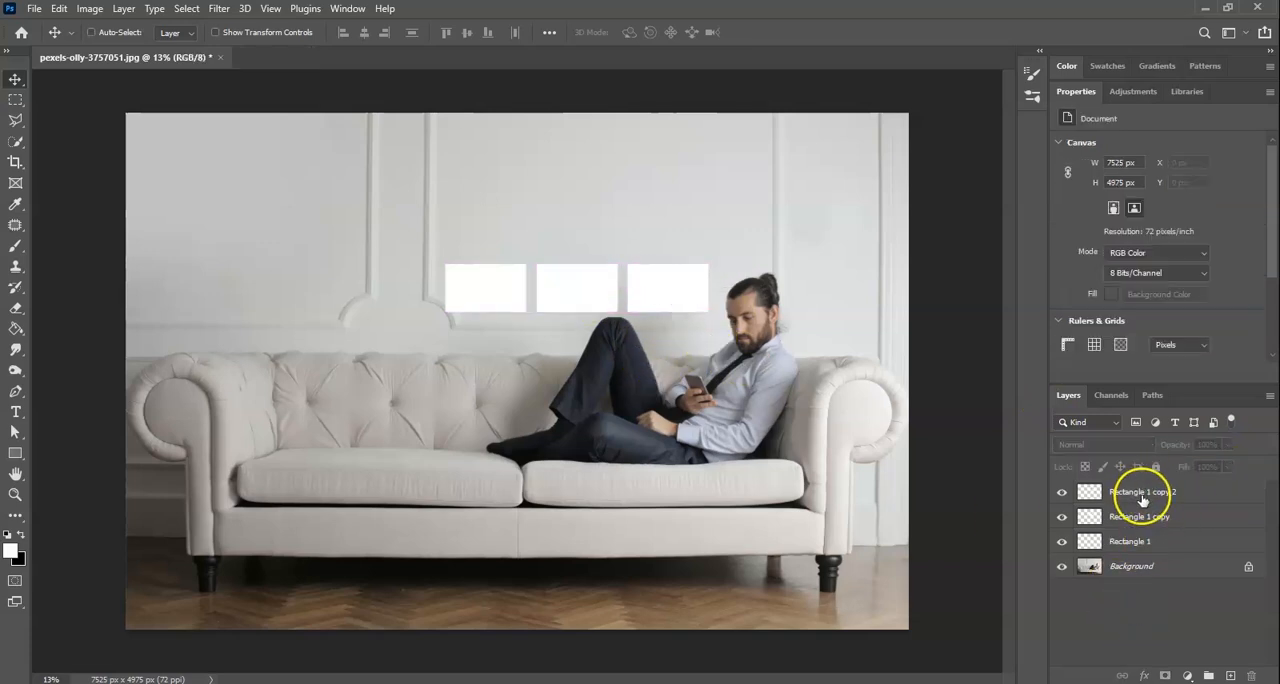
- Merge the three rectangle layers into a single layer
click(1142, 494)
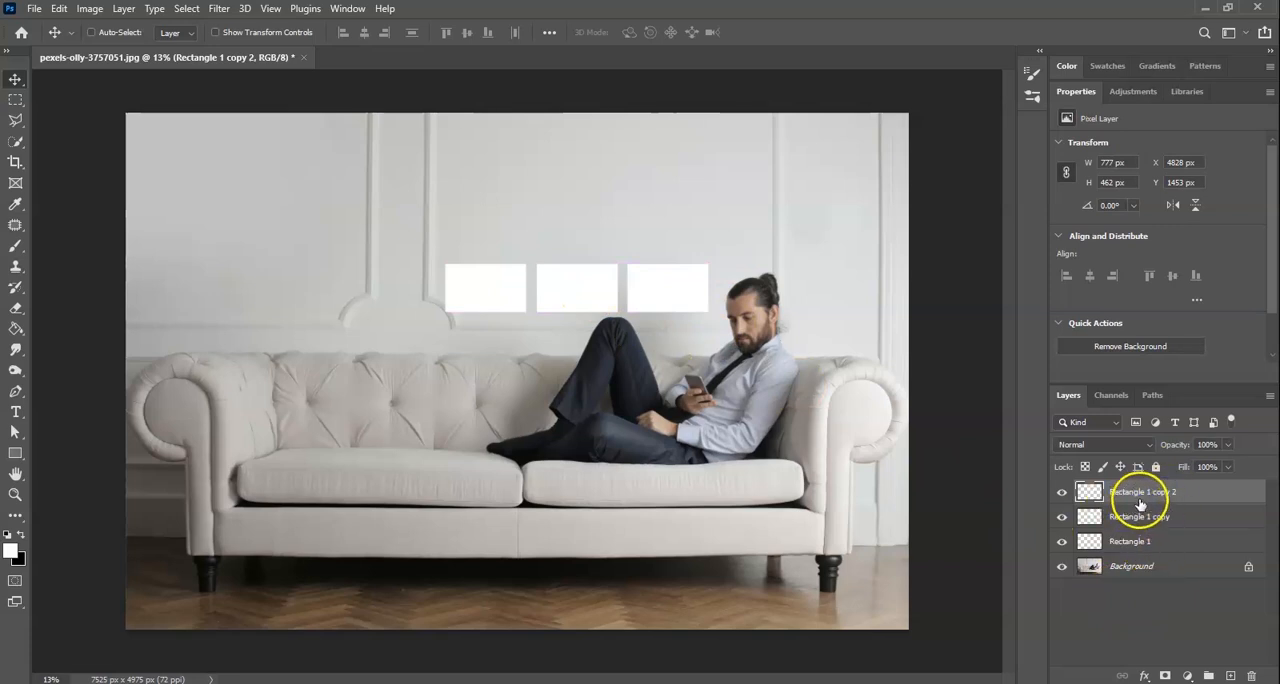
shift+click(1155, 518)
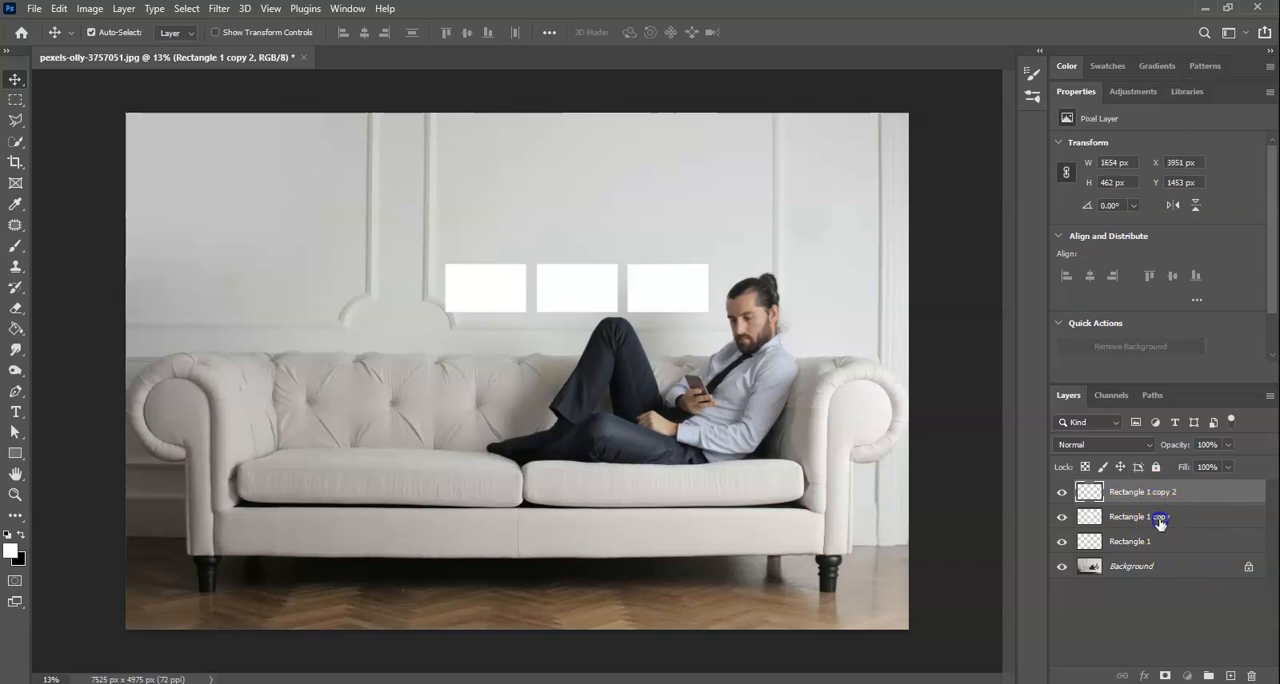
shift+click(1160, 541)
drag(1140, 535, 1138, 505)
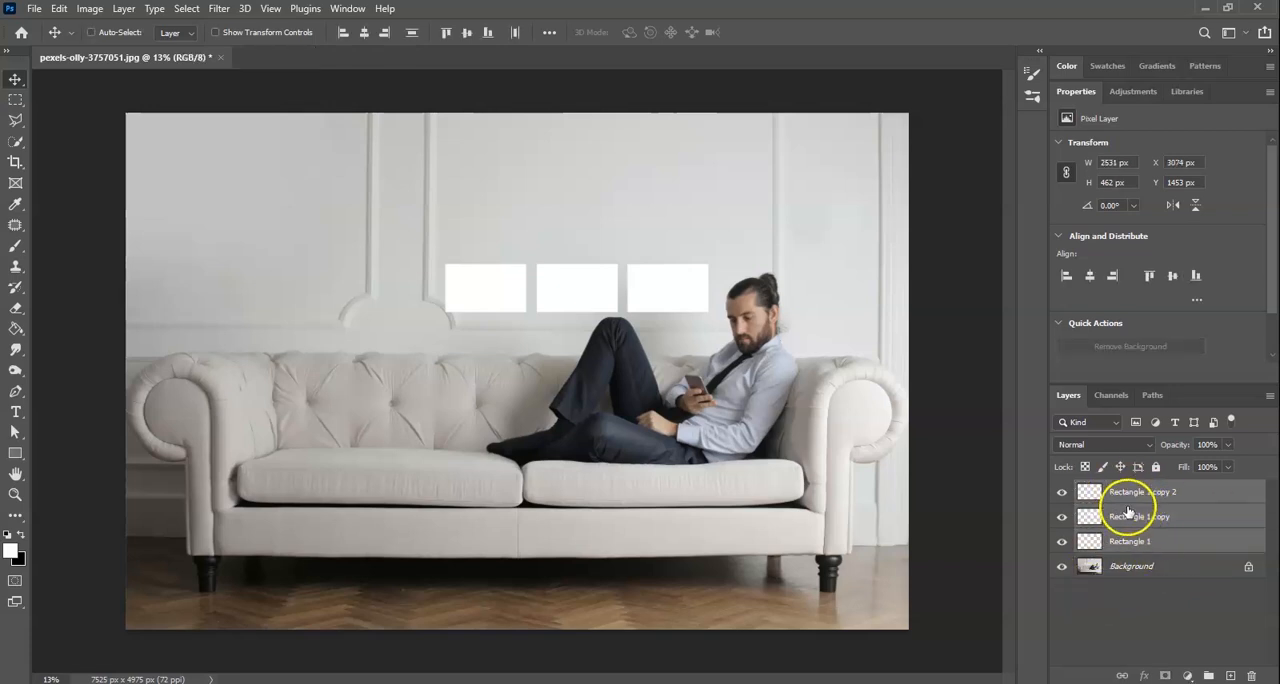
right_click(1133, 513)
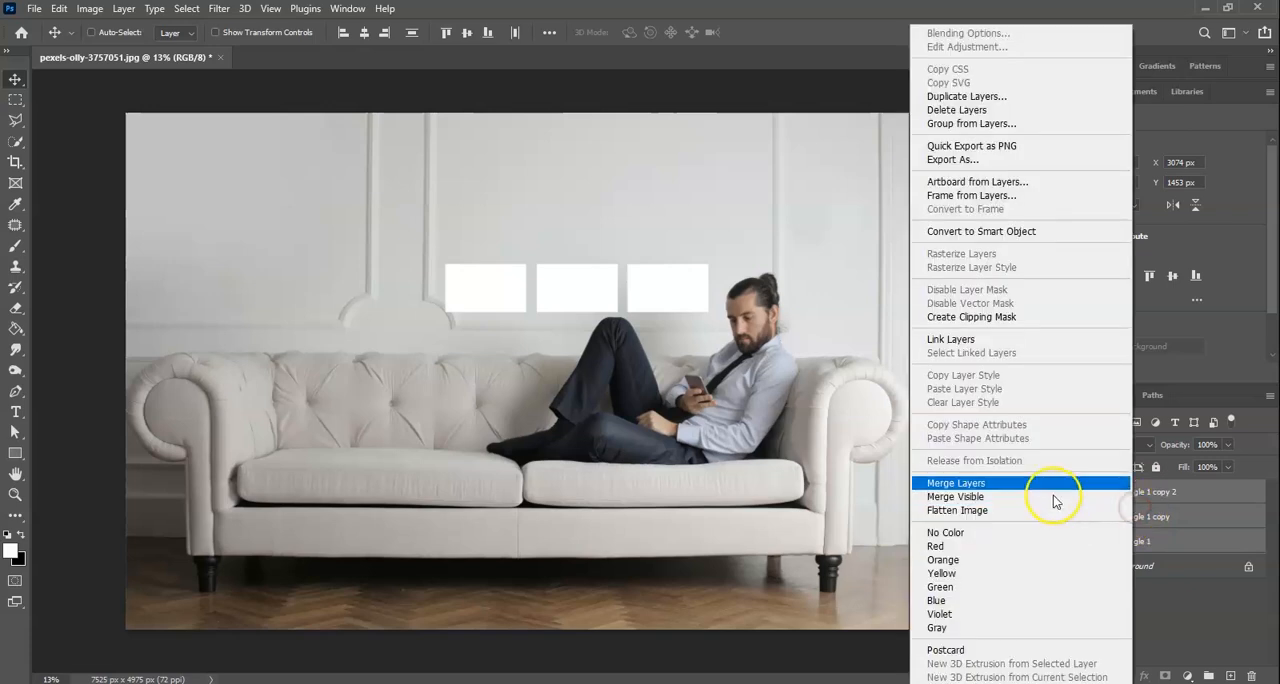
click(1046, 485)
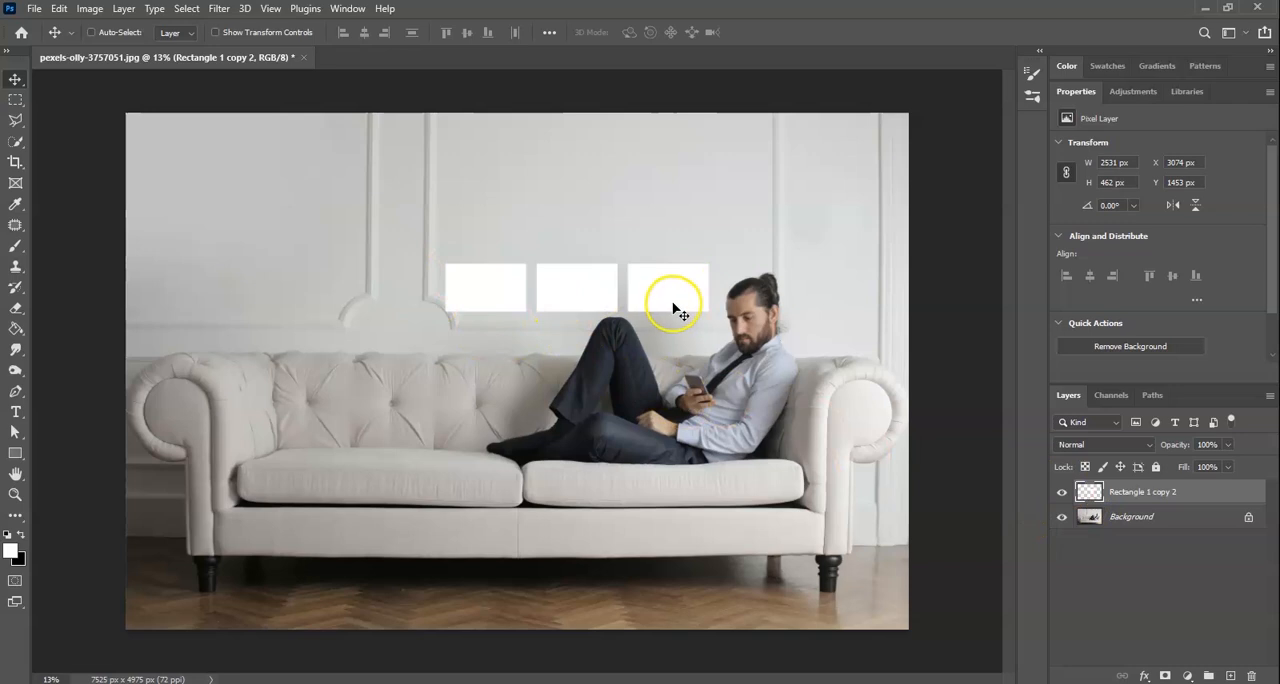
- Add a duplicate of the three-pane row just below it and merge the two row layers
key(ctrl)
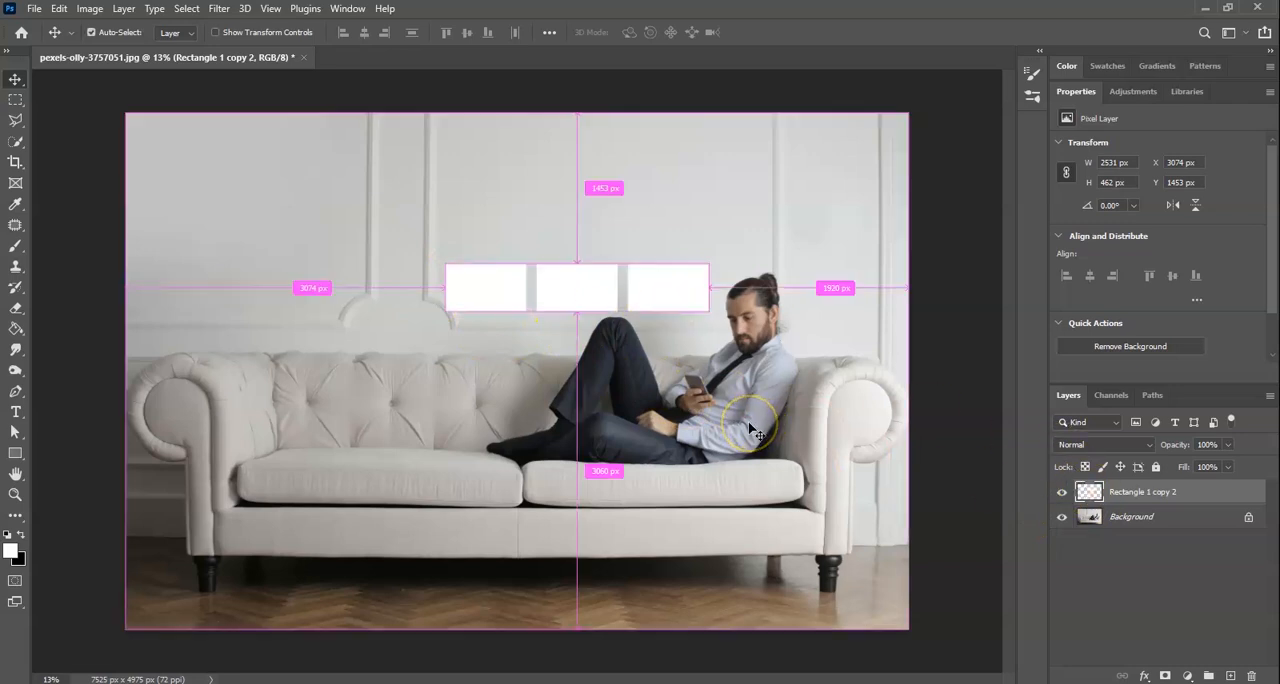
key(ctrl+j)
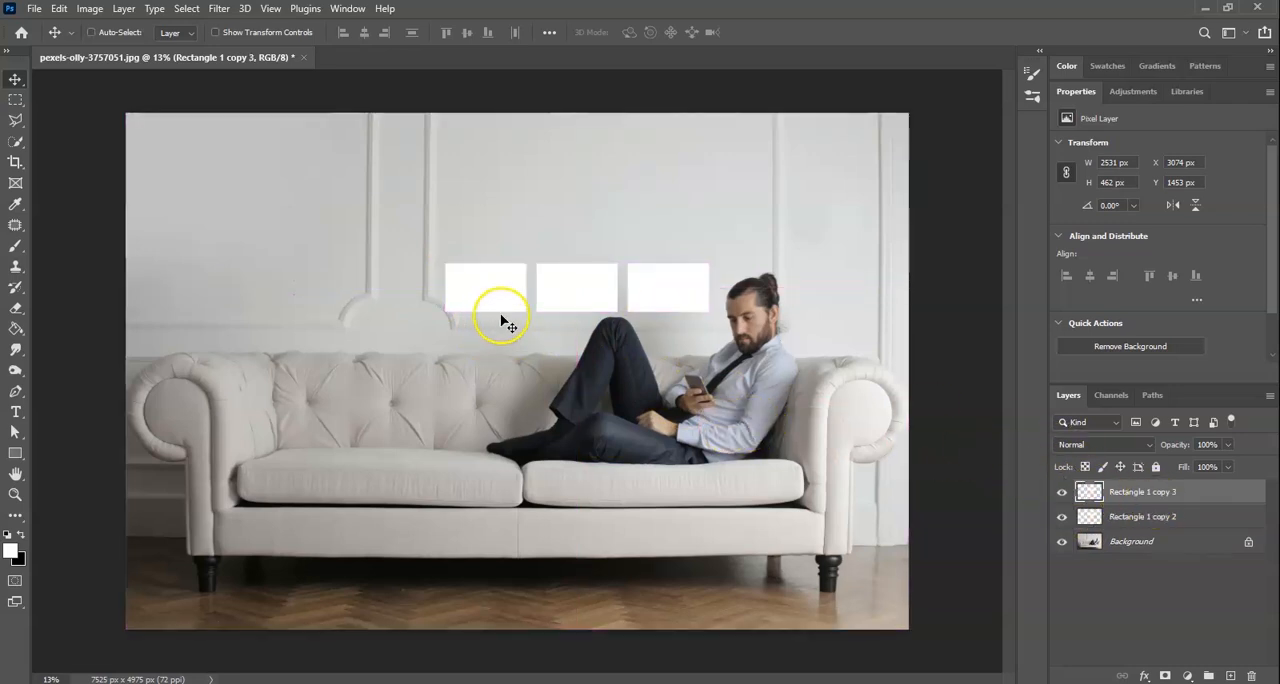
drag(580, 289, 576, 351)
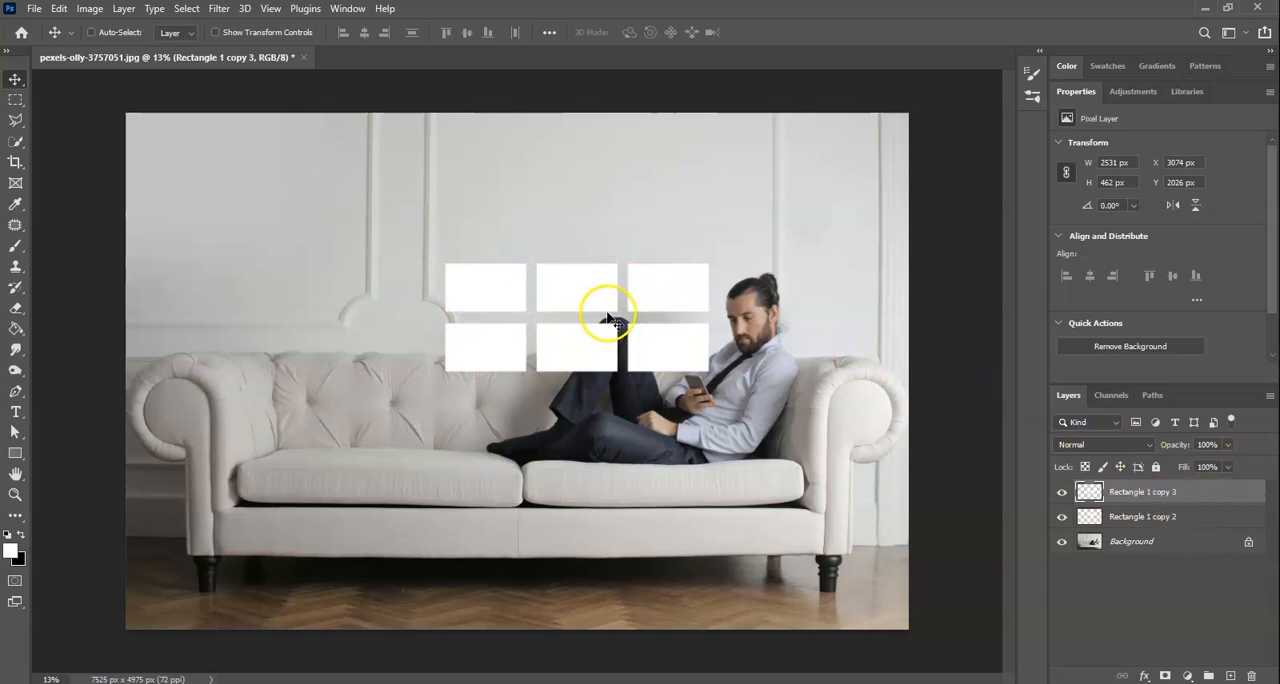
shift+click(1167, 520)
right_click(1173, 519)
click(1077, 485)
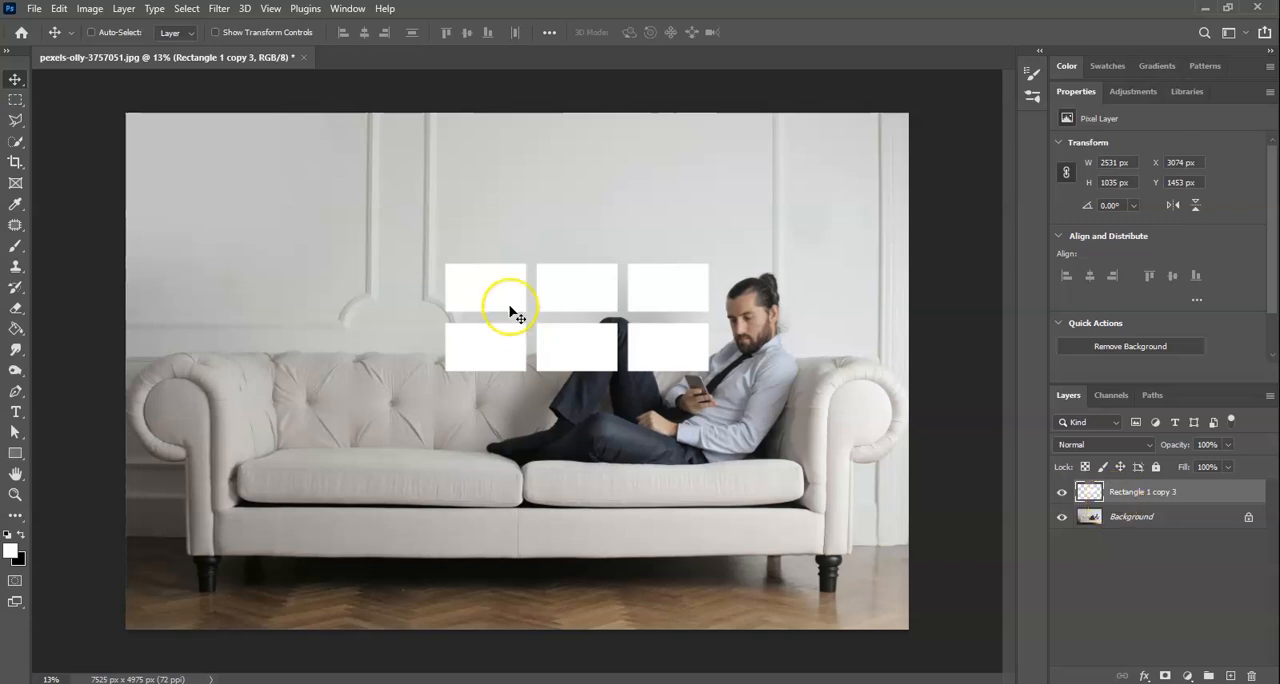
- Add a duplicate of the six-pane block above the original with a wider gap and merge both layers
key(ctrl+j)
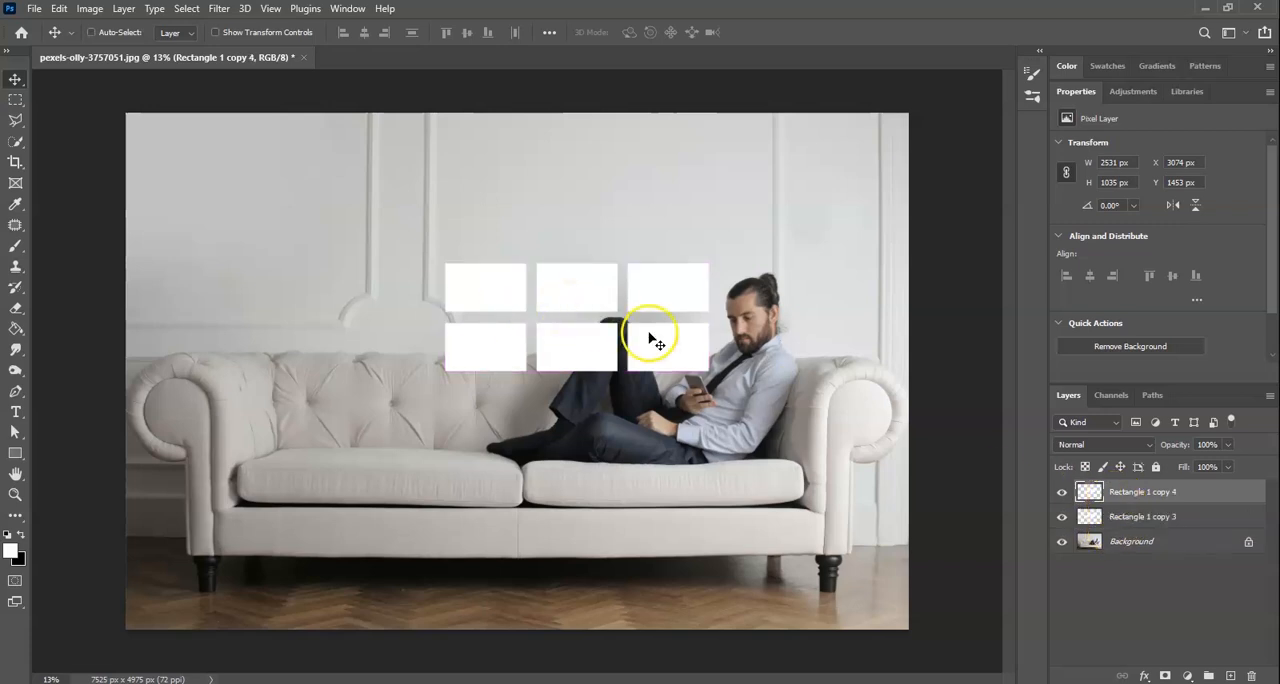
drag(580, 351, 589, 208)
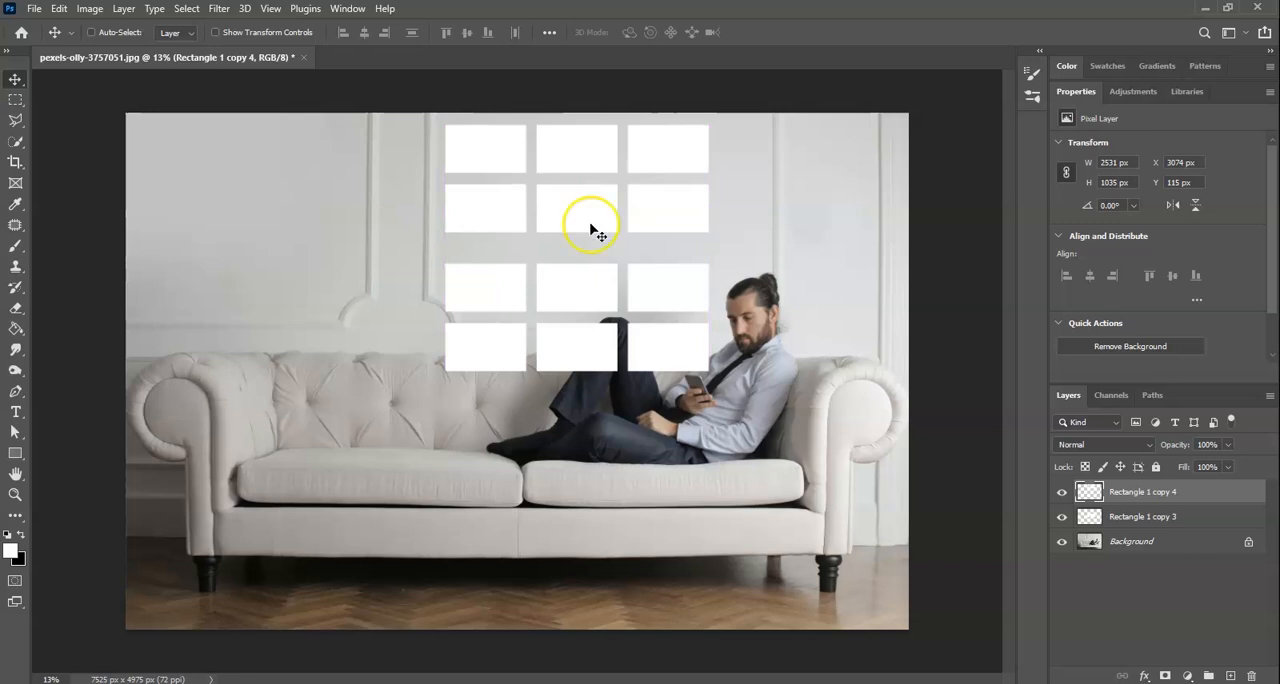
ctrl+click(1140, 515)
right_click(1144, 516)
click(1060, 482)
- Distort the twelve-pane window so its upper edge shifts left into a slanted shape, and reposition it over the wall and sofa
mouse_move(575, 220)
mouse_down()
mouse_move(608, 211)
mouse_move(611, 240)
mouse_move(583, 226)
mouse_up()
click(585, 203)
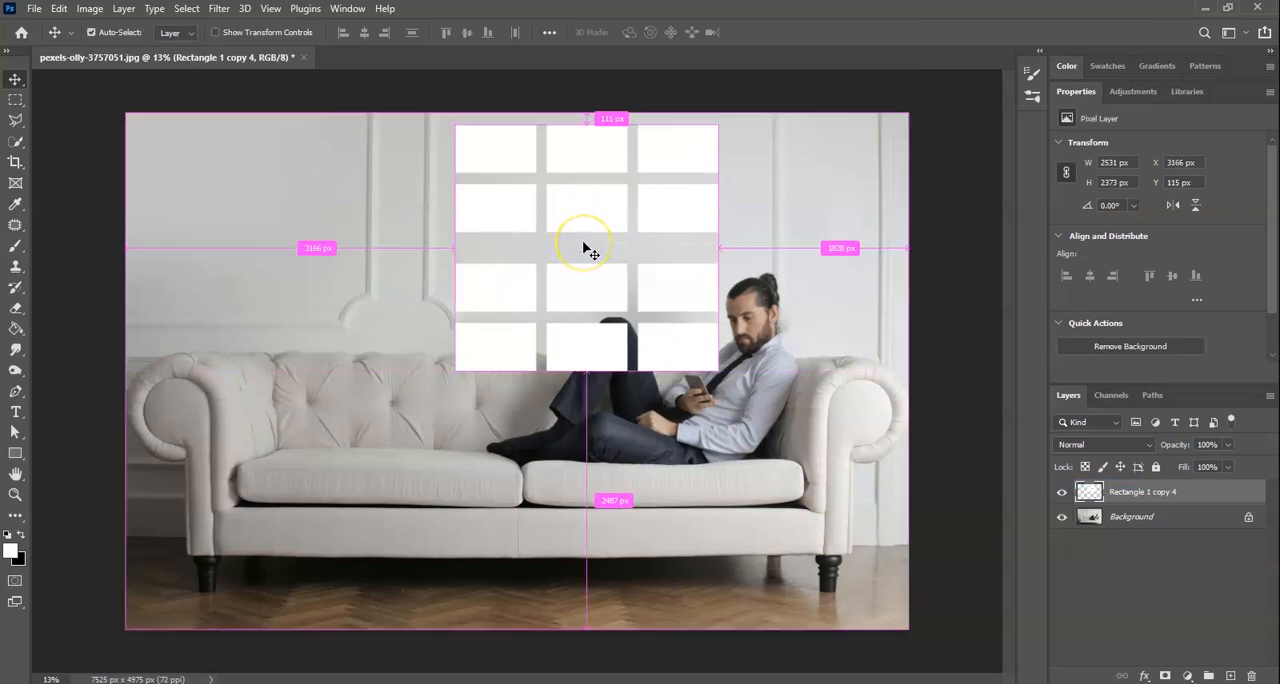
key(ctrl+t)
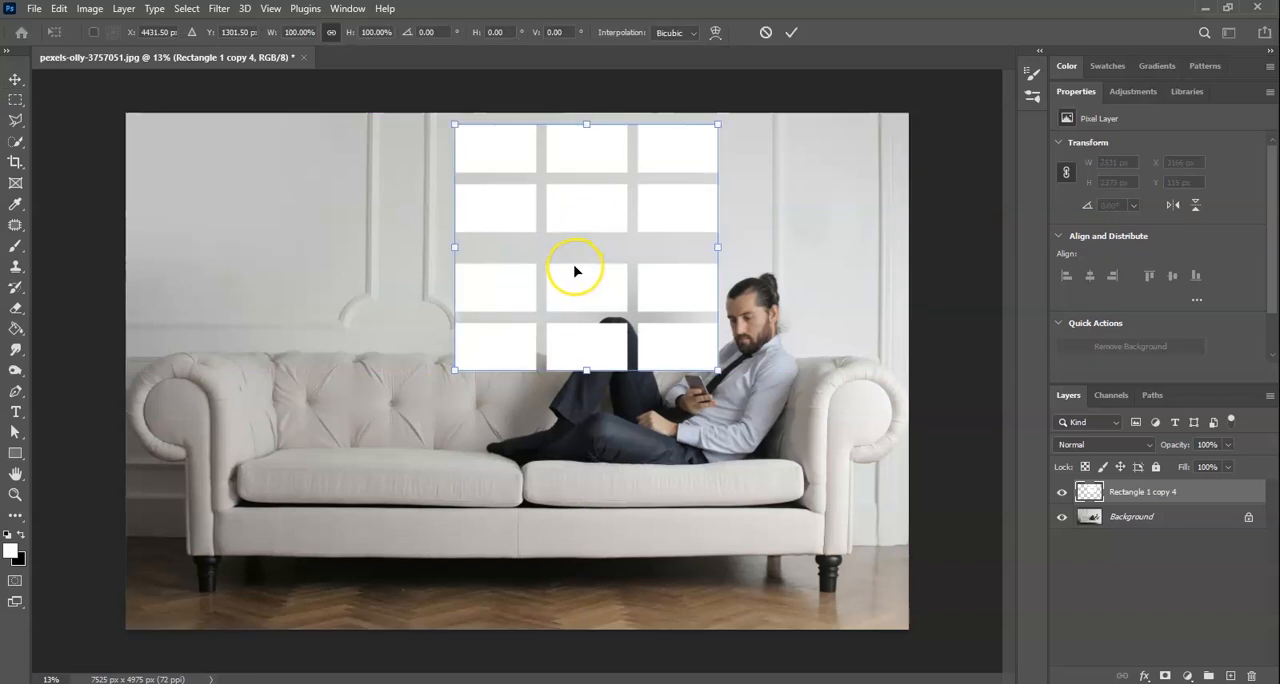
right_click(536, 228)
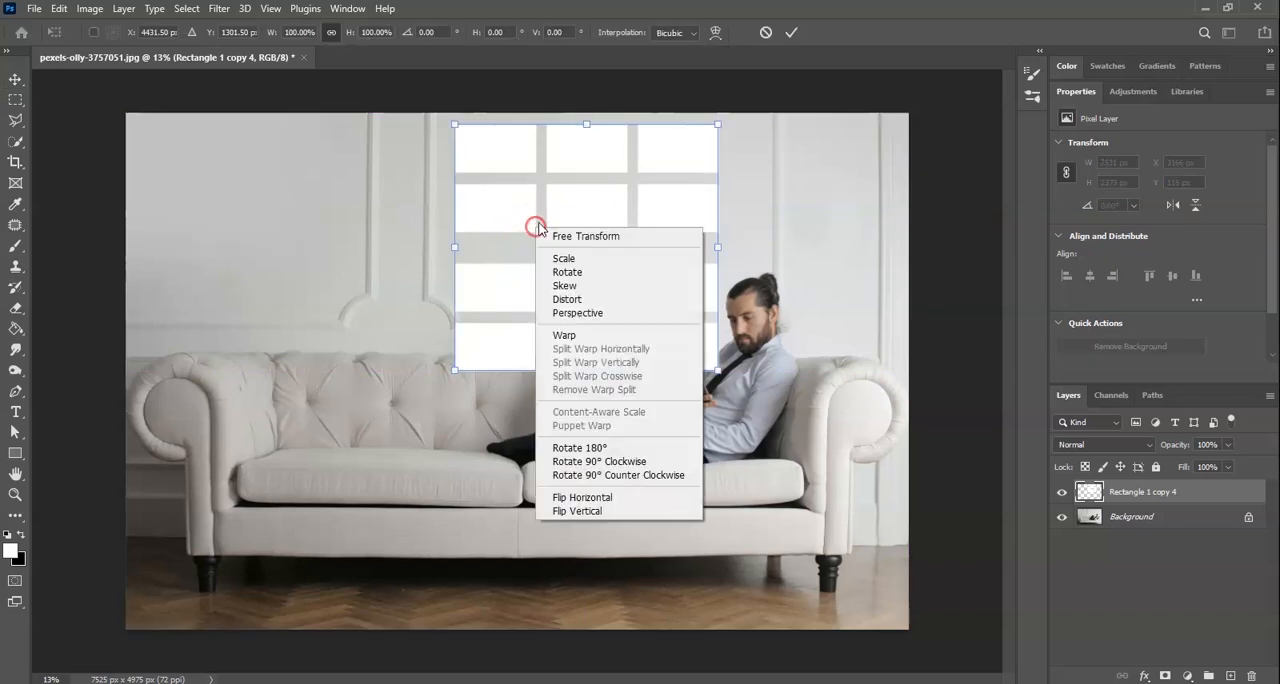
click(620, 299)
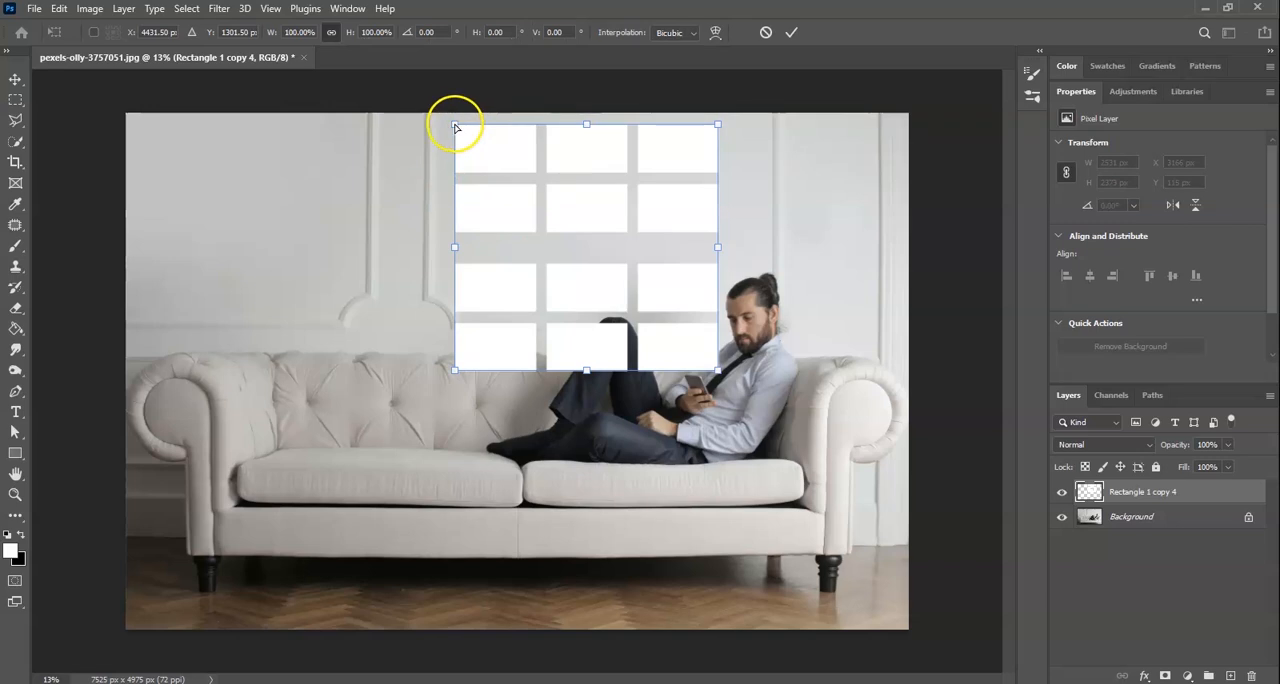
drag(455, 124, 400, 123)
drag(717, 124, 639, 127)
drag(455, 371, 466, 372)
drag(586, 299, 614, 318)
key(Return)
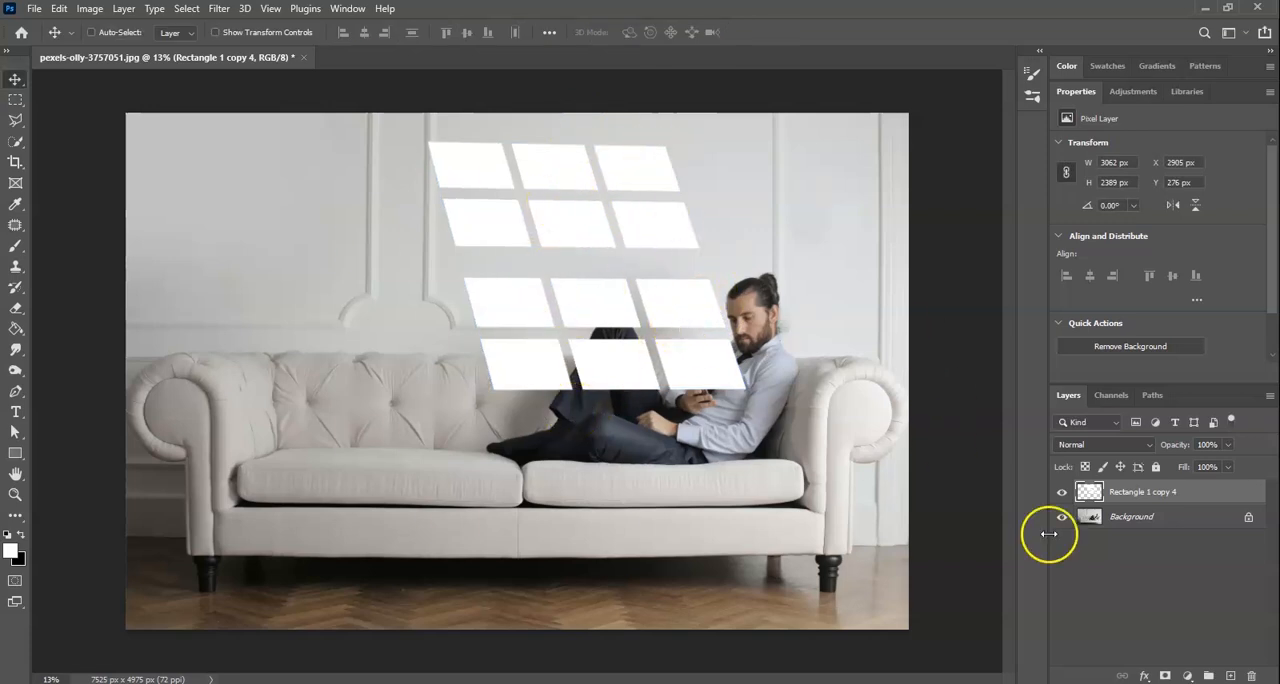
- Add a black (000000) Solid Color fill layer between the Background and the window panes layer
click(1163, 517)
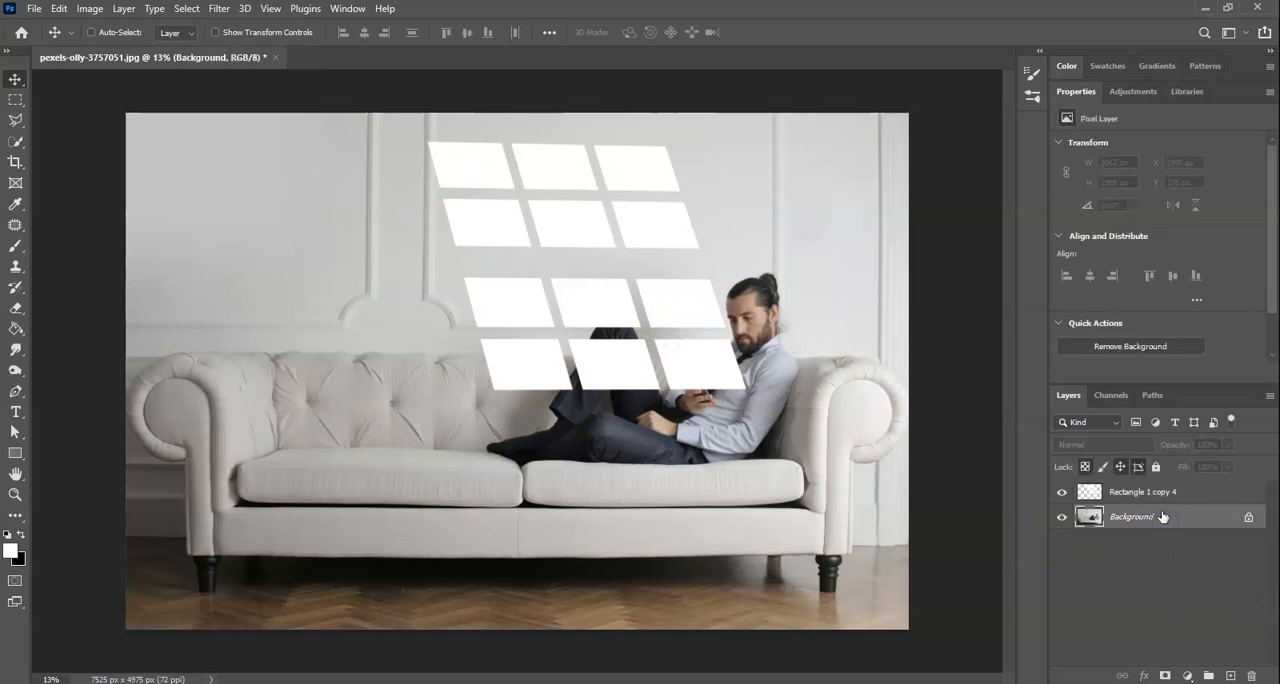
click(1193, 673)
click(1157, 394)
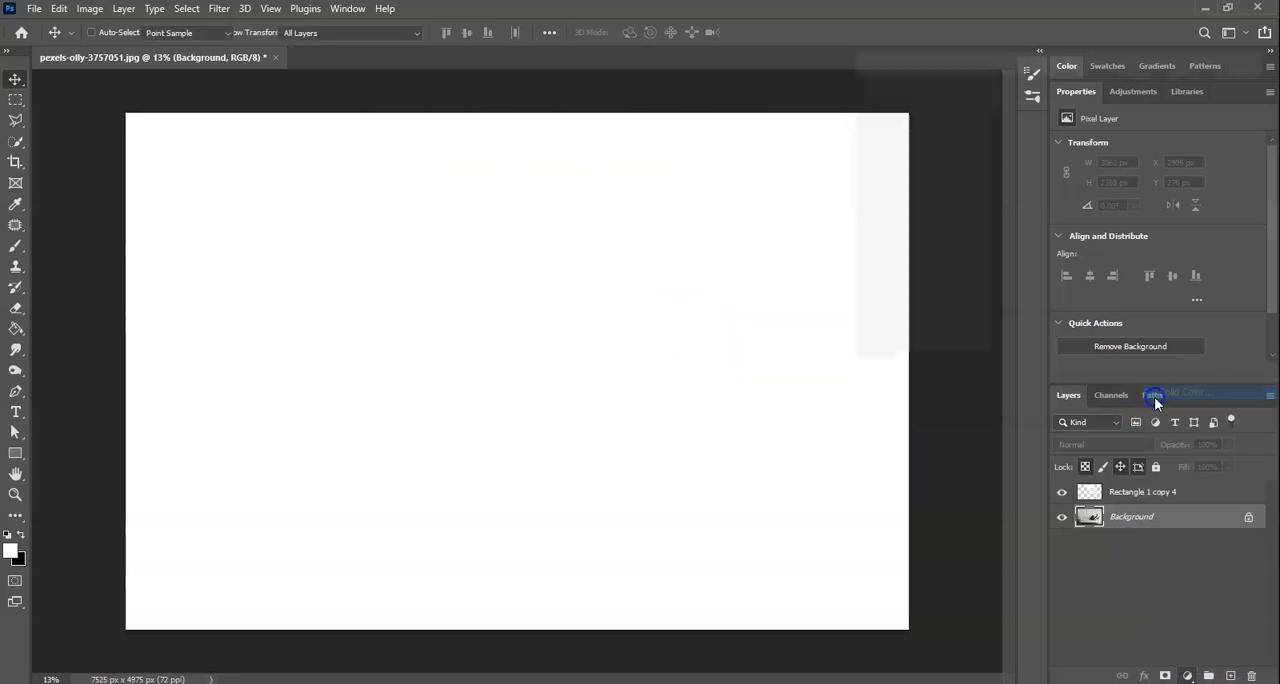
click(938, 159)
drag(938, 159, 856, 298)
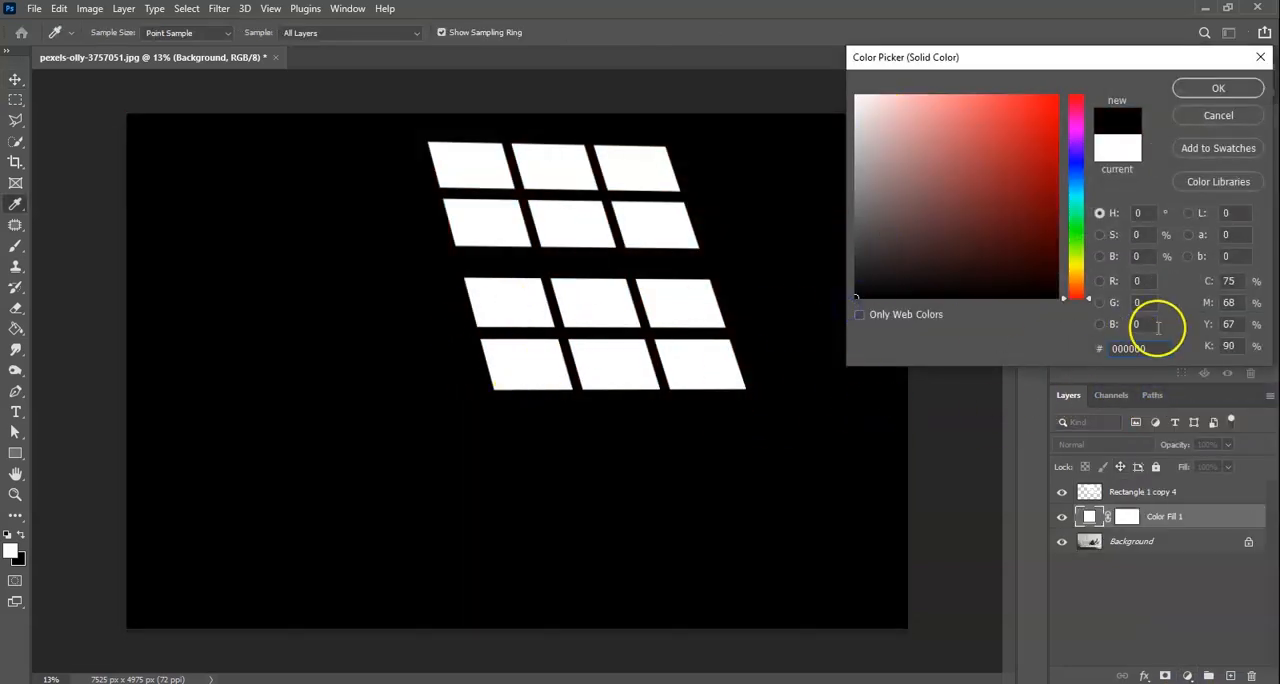
click(1240, 88)
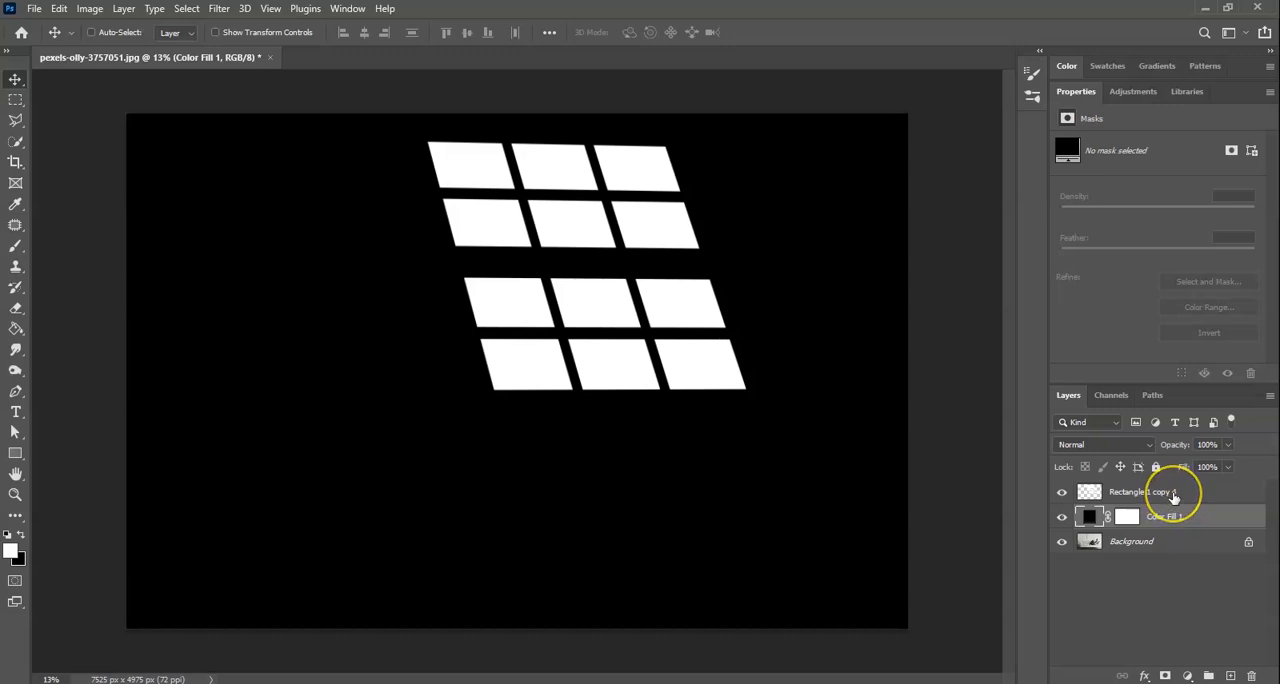
click(1137, 591)
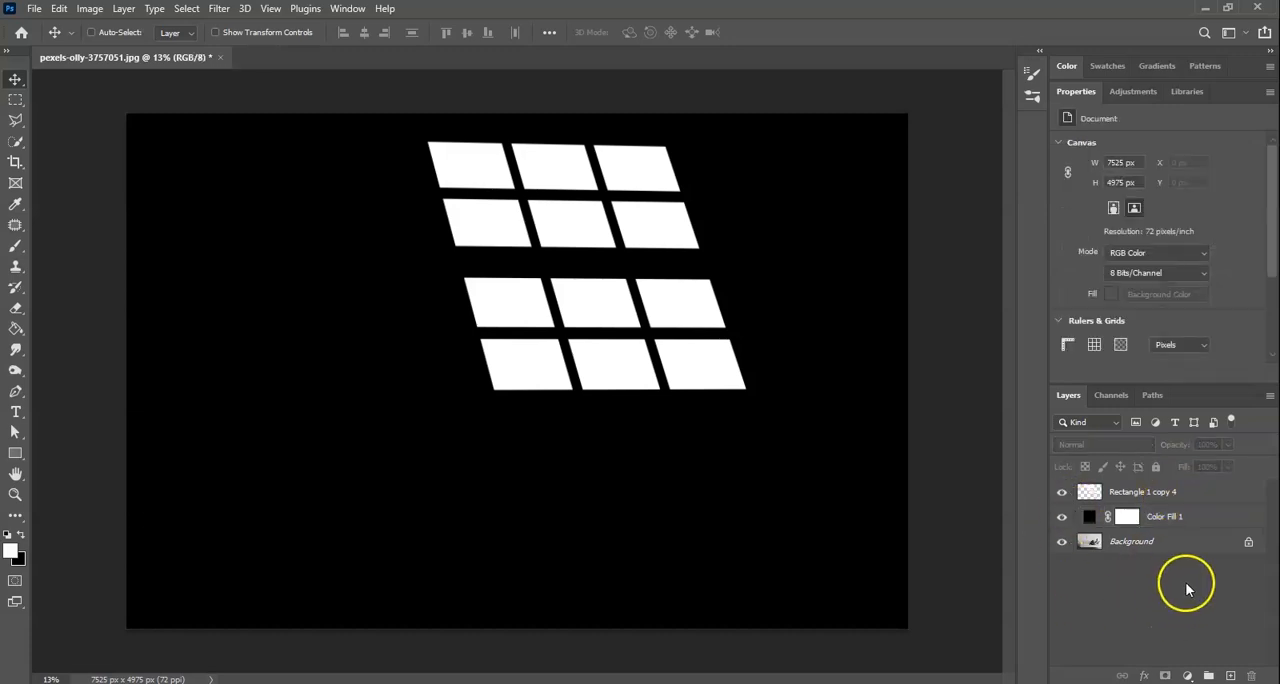
- Convert the window panes layer and the black Color Fill layer into one smart object and rename it "window light"
click(1180, 497)
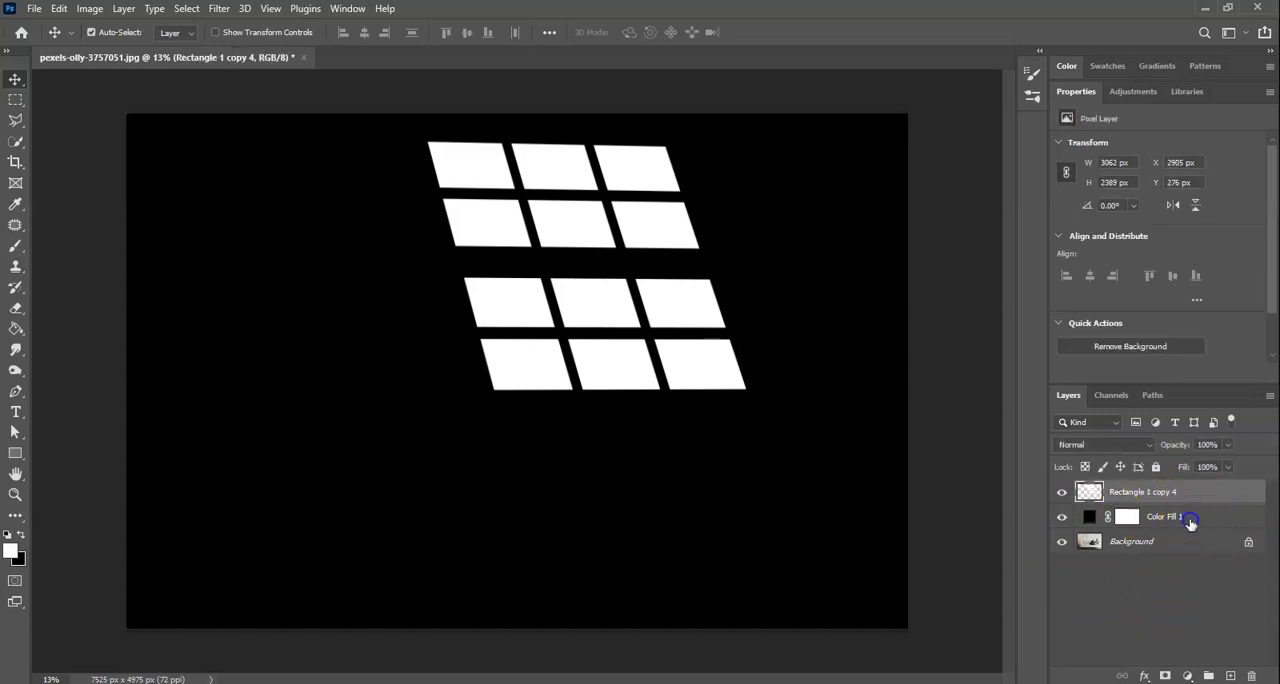
shift+click(1192, 520)
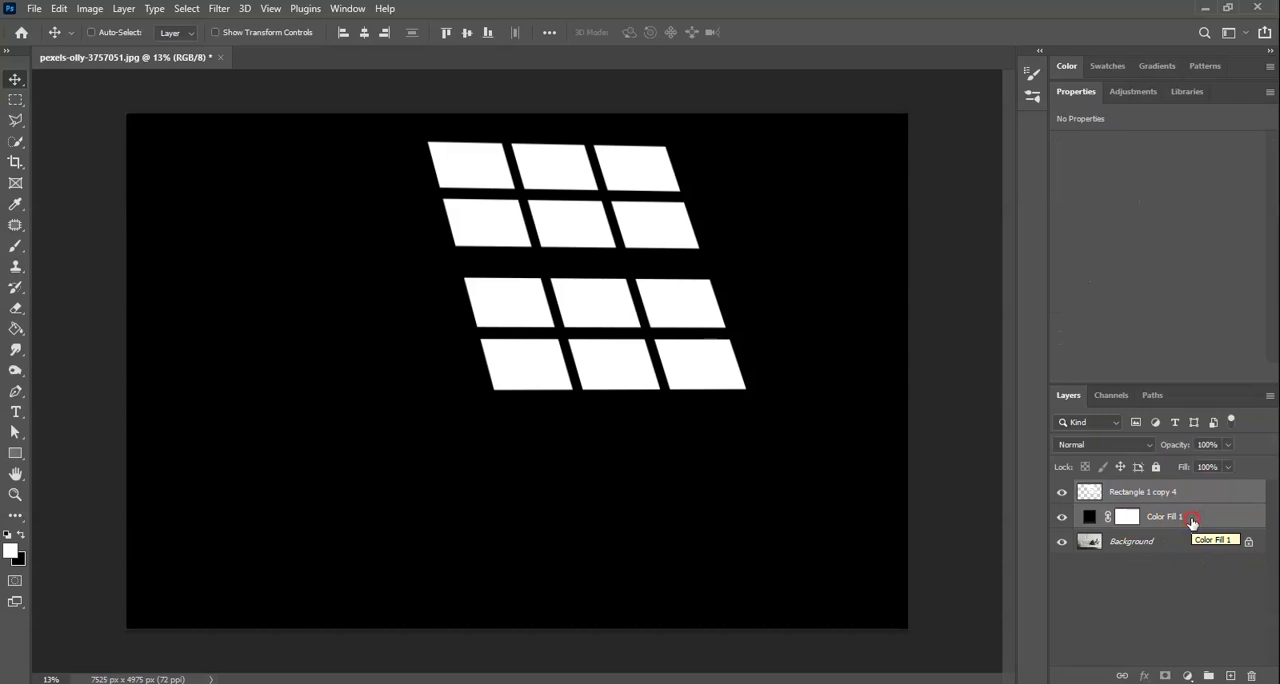
right_click(1192, 521)
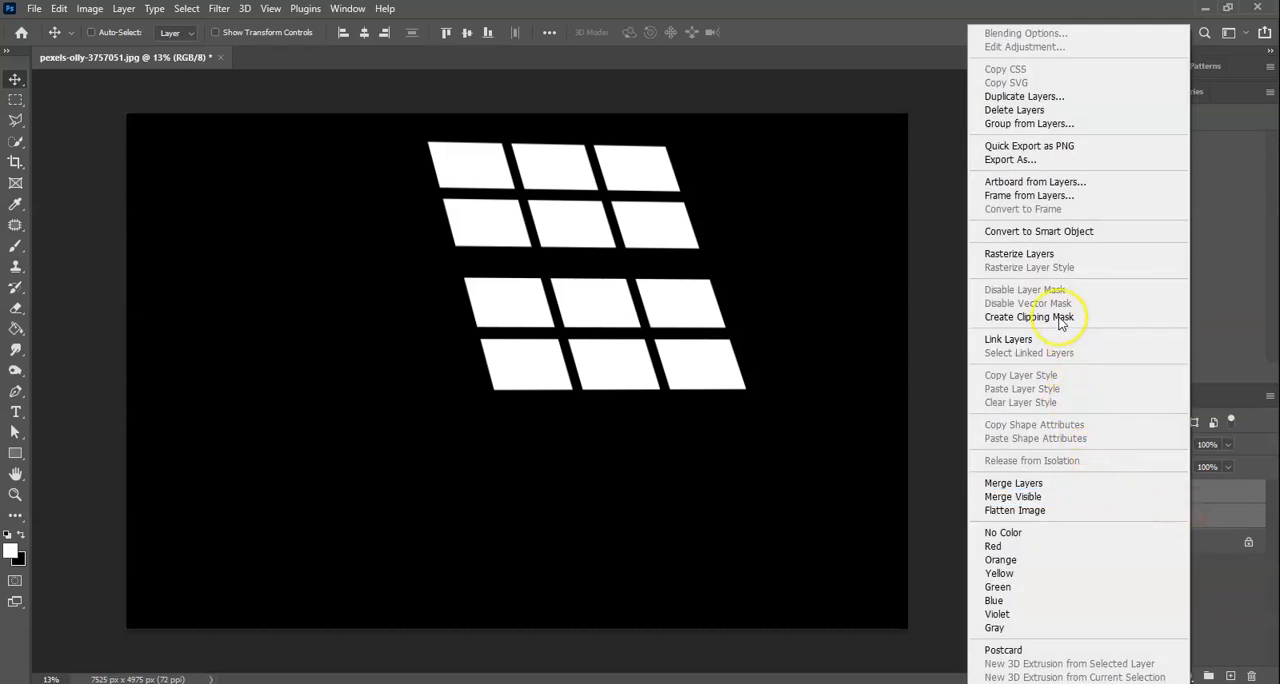
click(1059, 231)
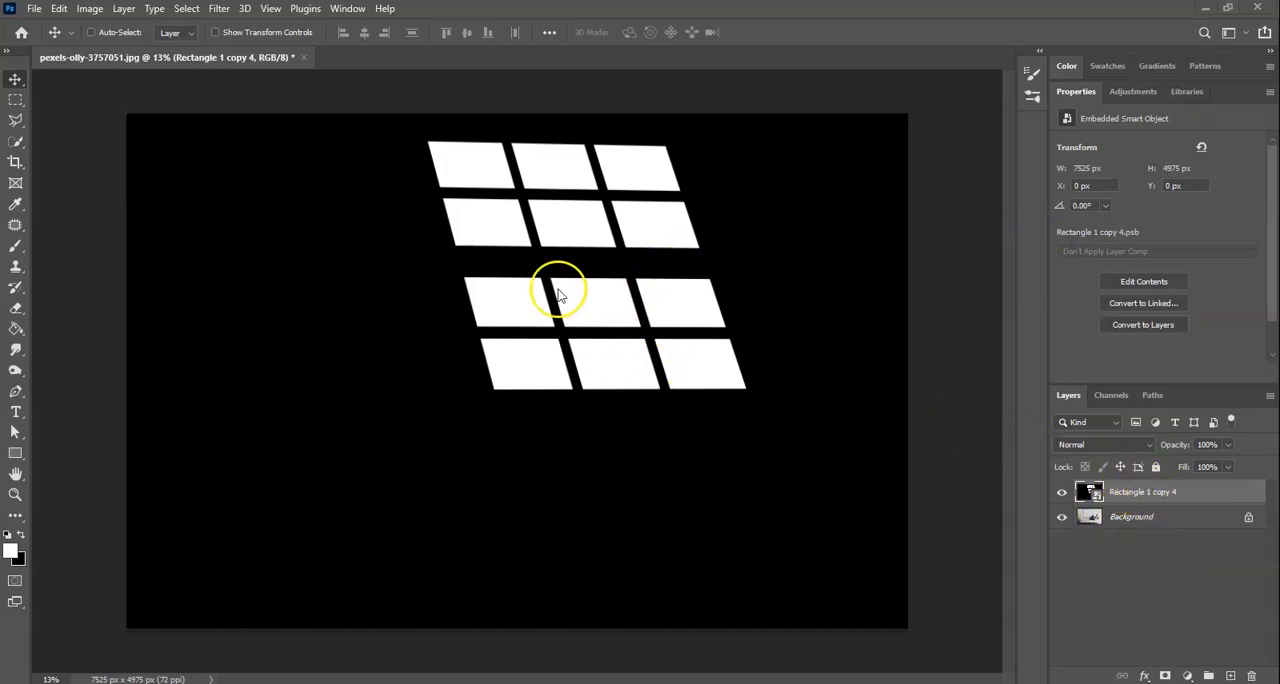
double_click(1143, 492)
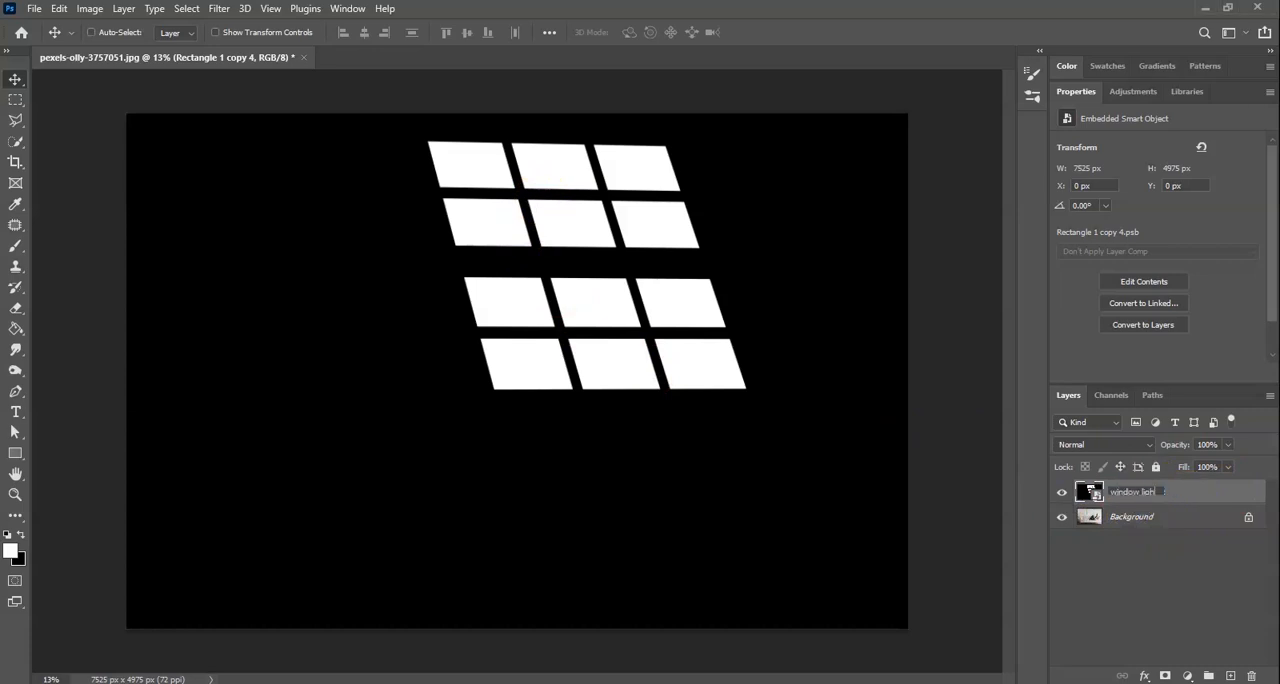
click(1118, 532)
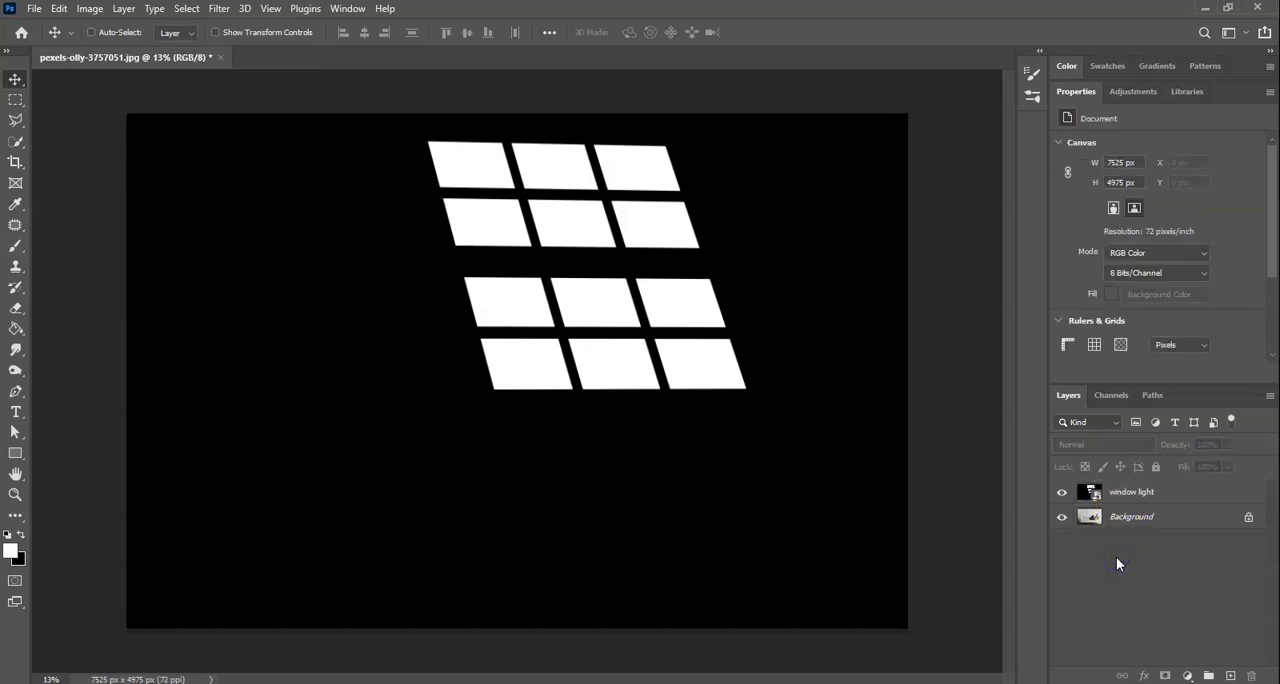
- Set the window light layer's blend mode to Linear Burn and lower its opacity to 33%
click(1170, 493)
click(1156, 530)
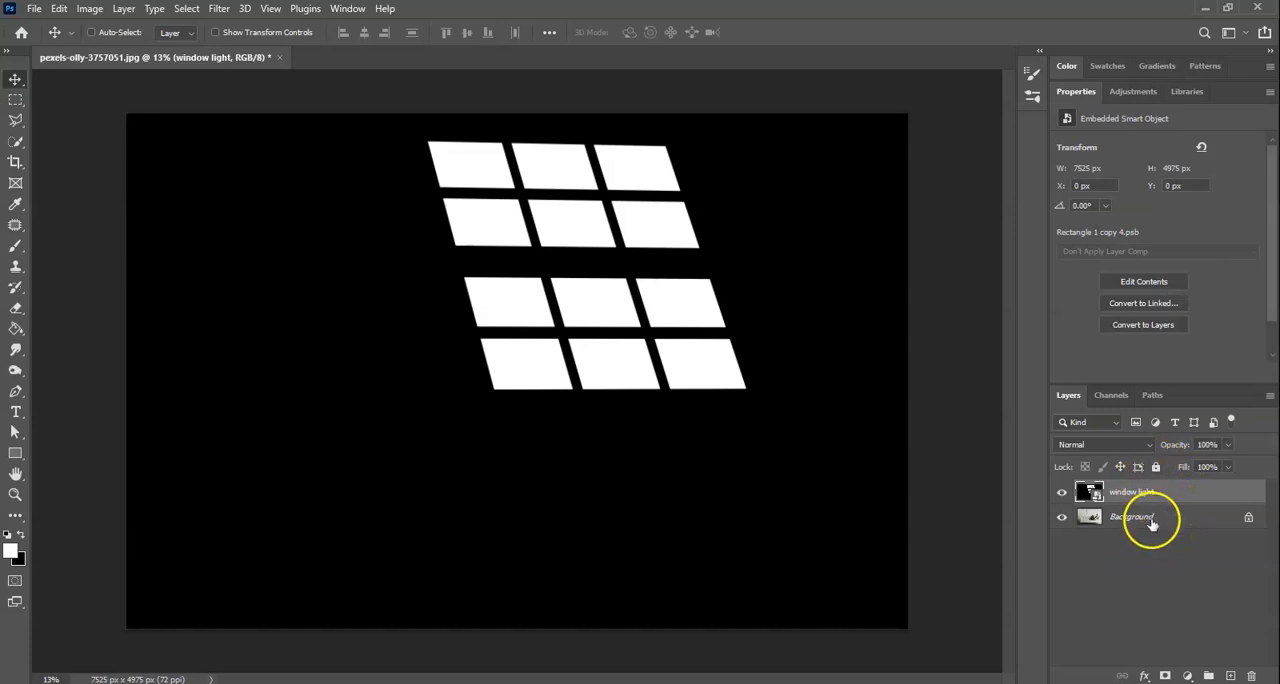
click(1153, 444)
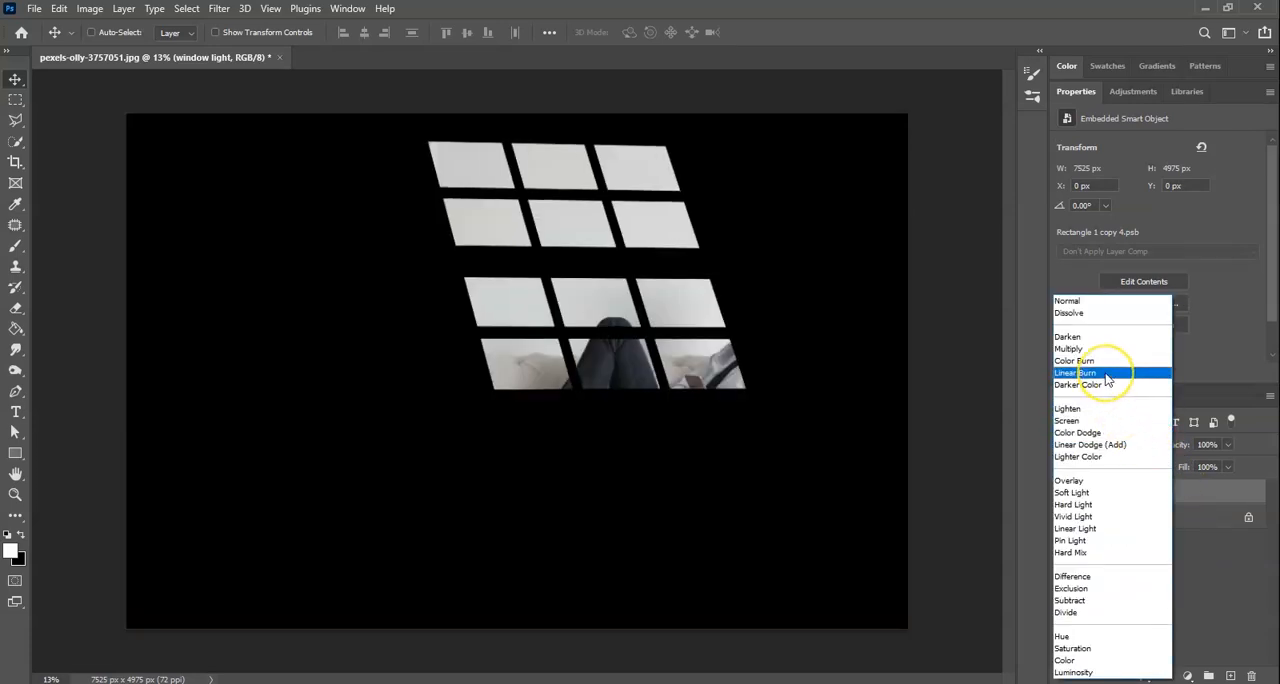
click(1105, 373)
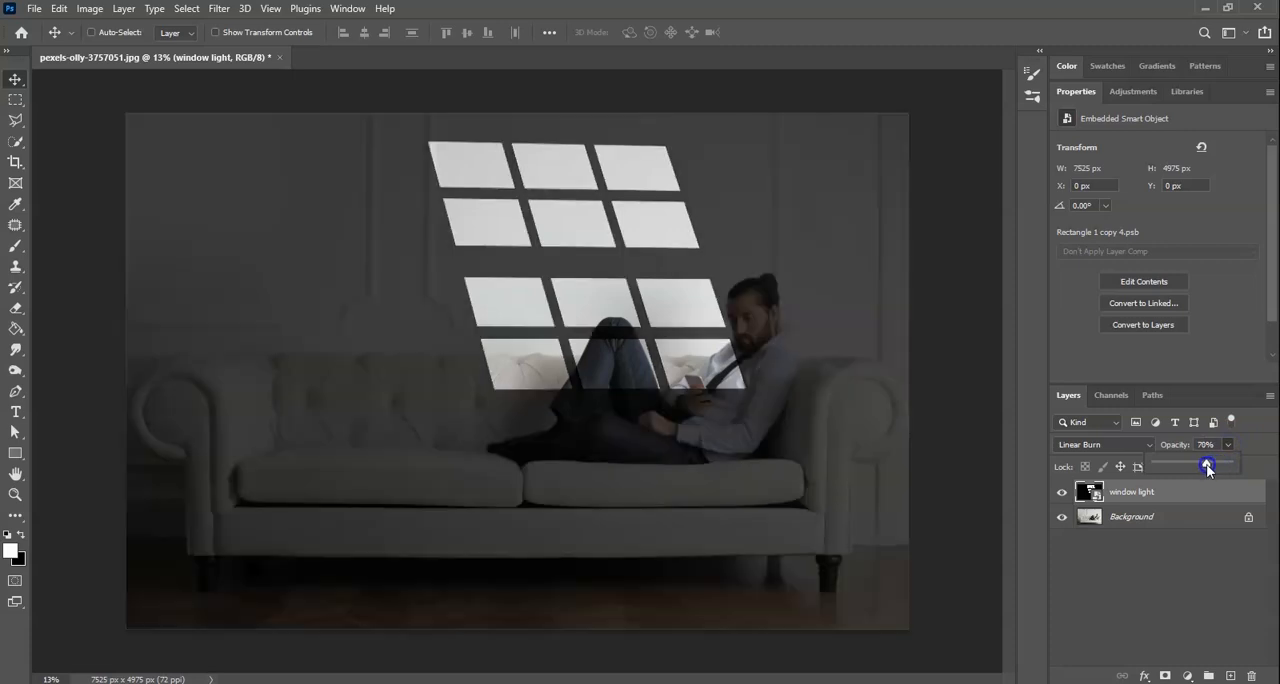
drag(1204, 467, 1182, 469)
click(1157, 491)
click(1134, 608)
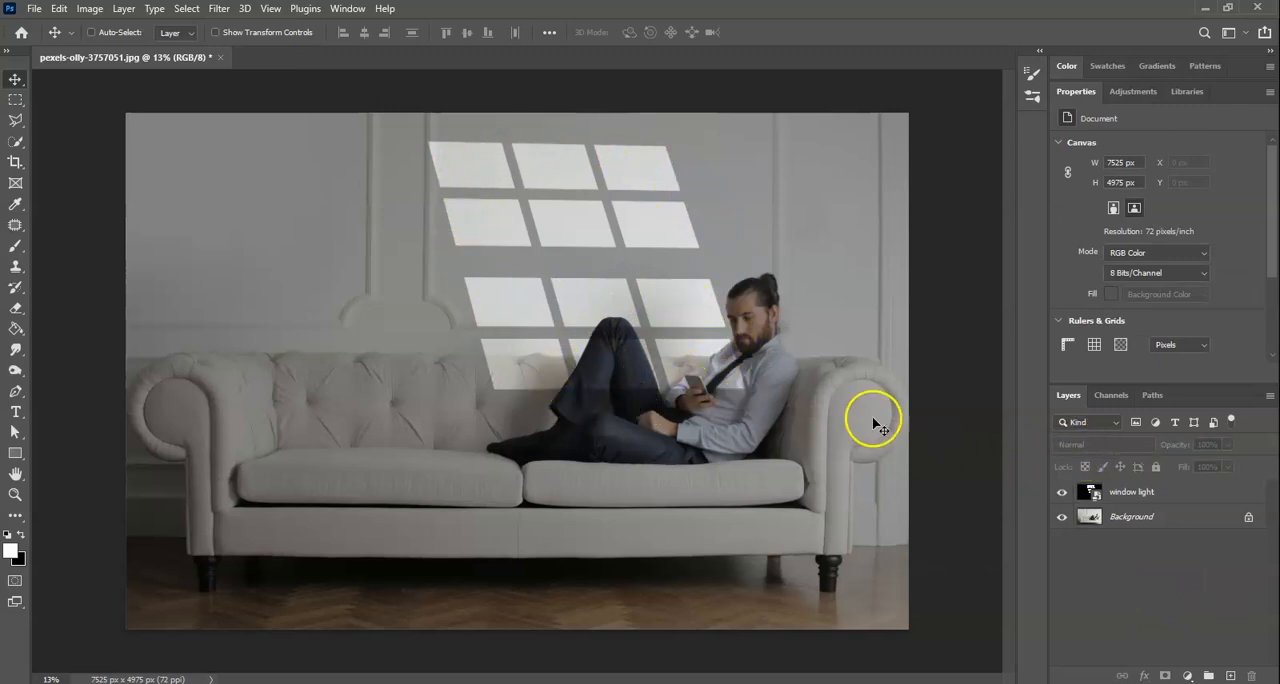
- Apply a Gaussian Blur with a 40-pixel radius to the window light layer to soften the pane edges
click(1170, 491)
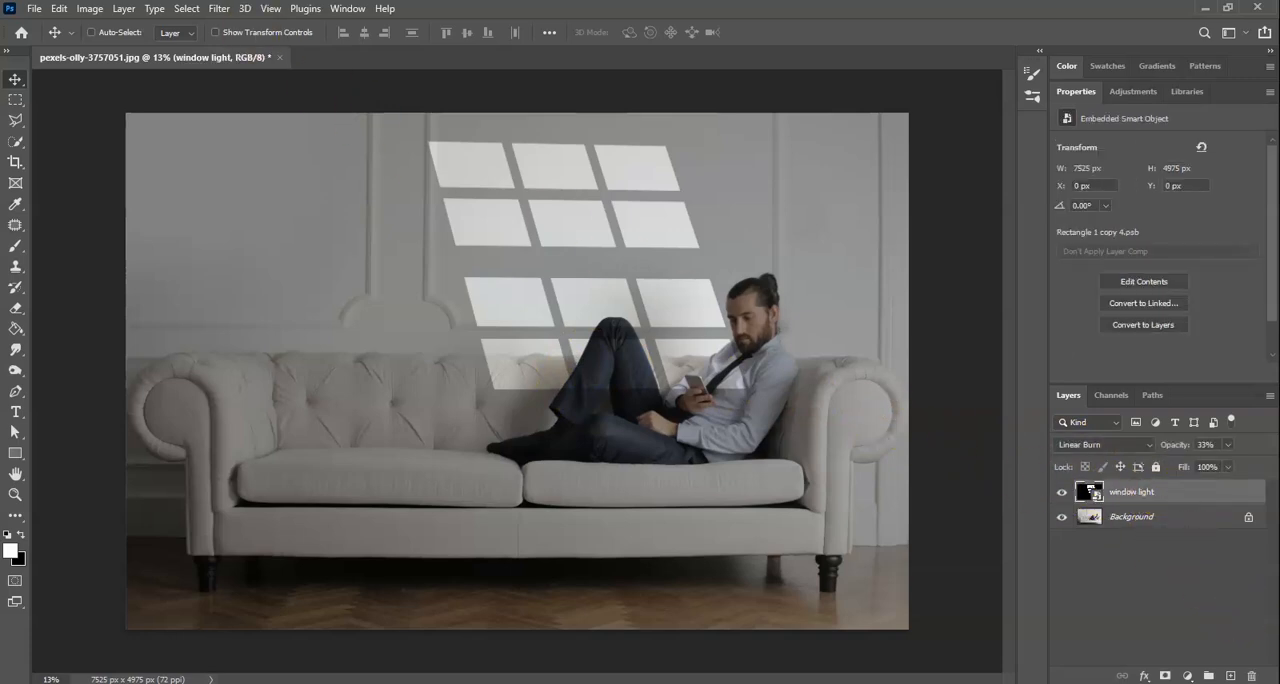
click(216, 8)
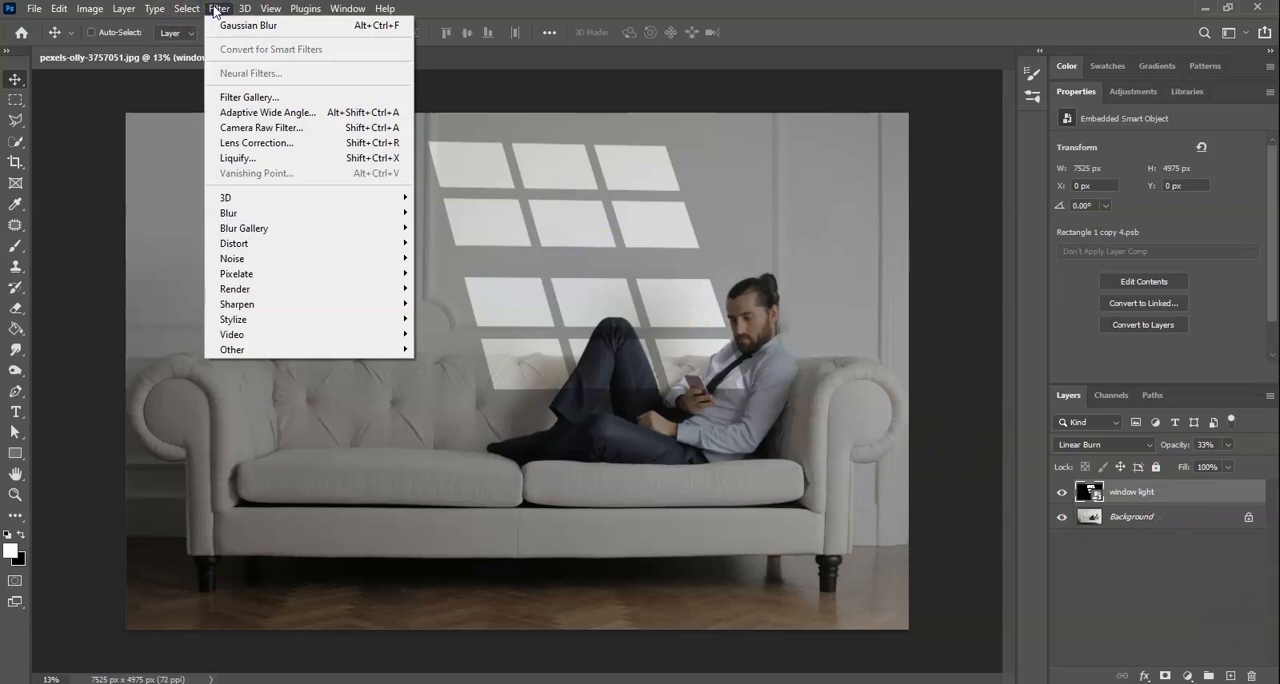
mouse_move(294, 212)
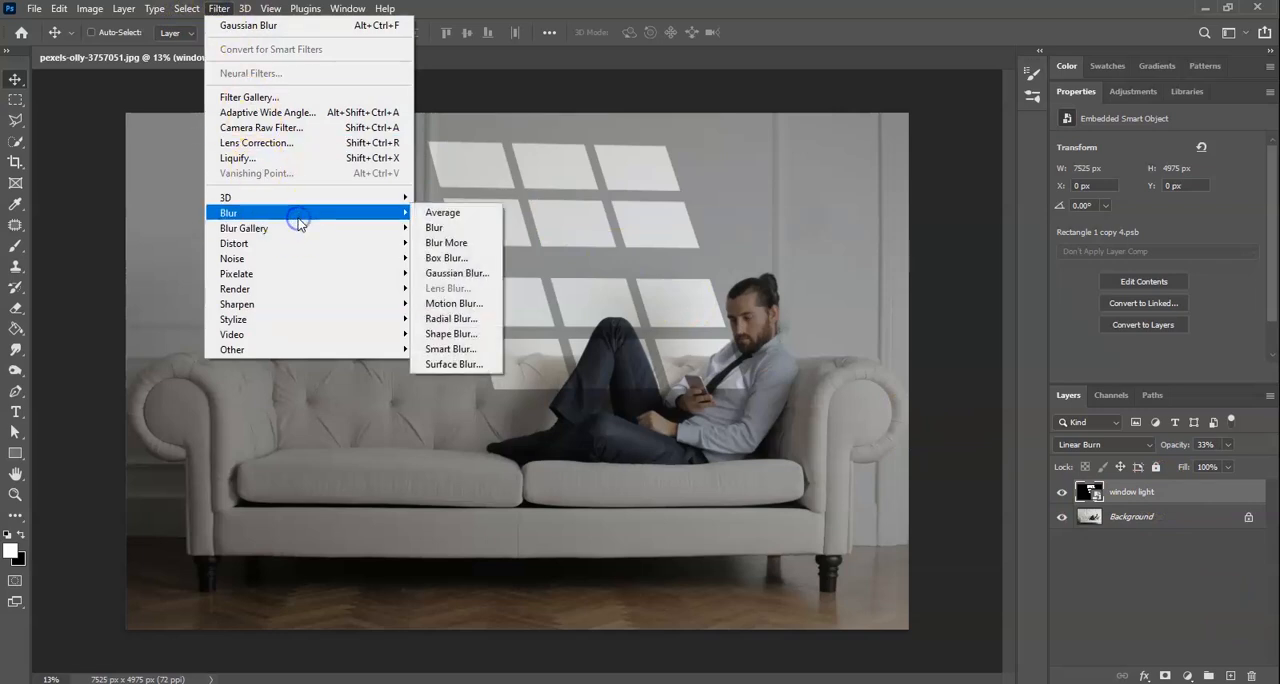
click(466, 274)
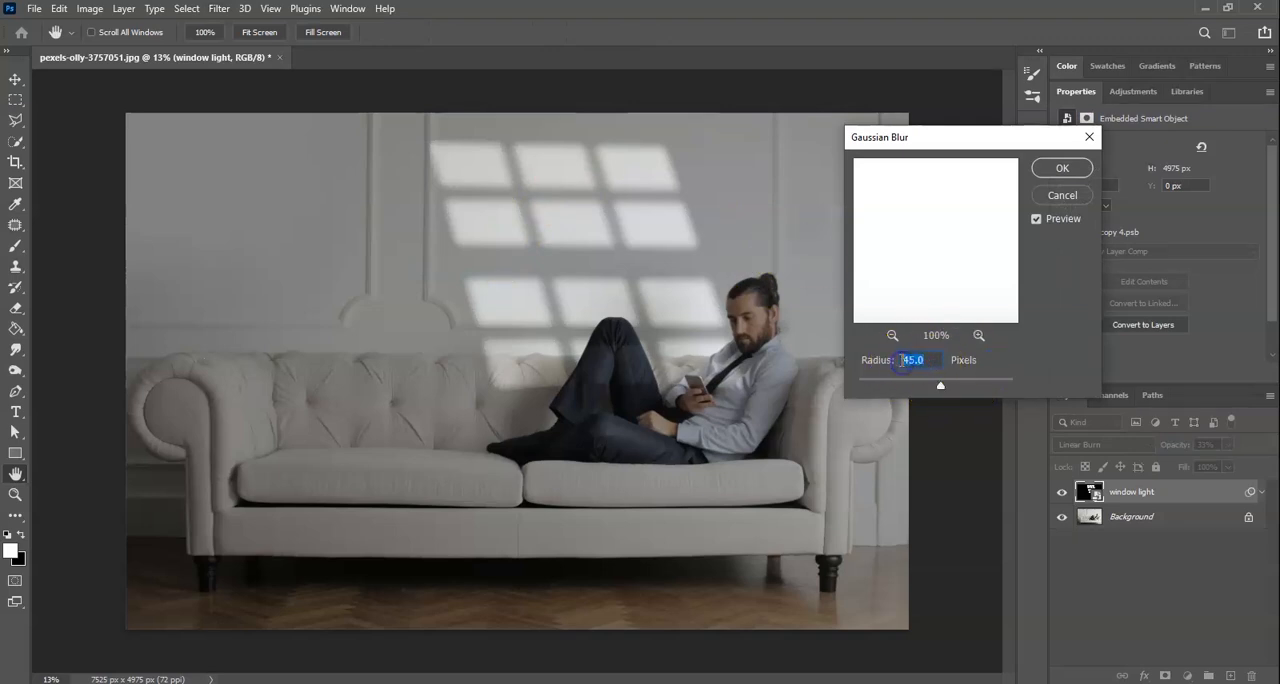
text(40)
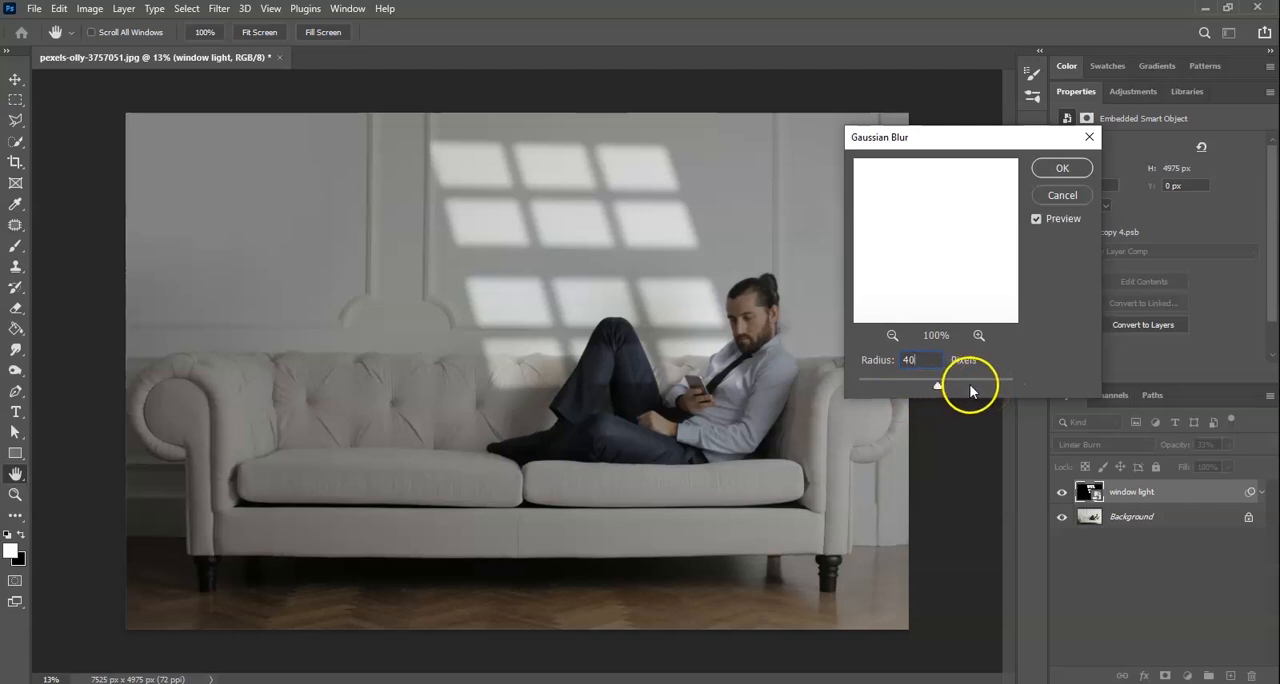
click(1062, 168)
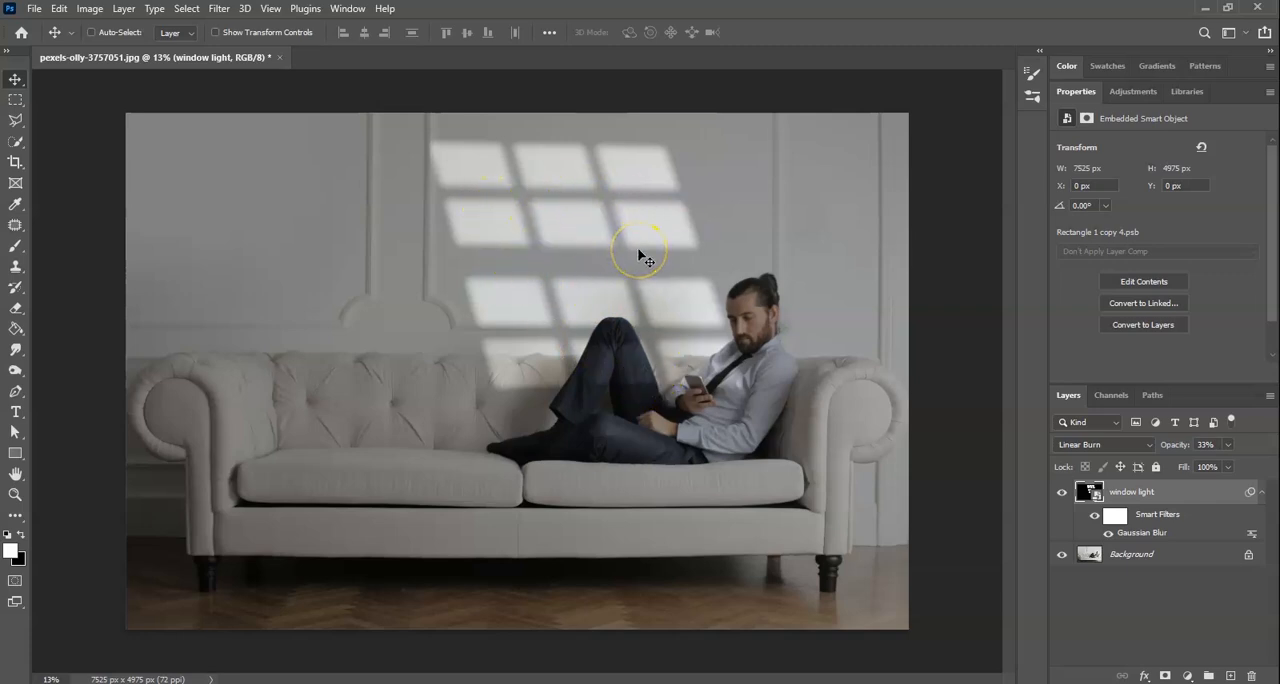
- Add a Curves adjustment layer directly above the Background and raise the middle of the RGB curve to brighten the photo
click(1160, 562)
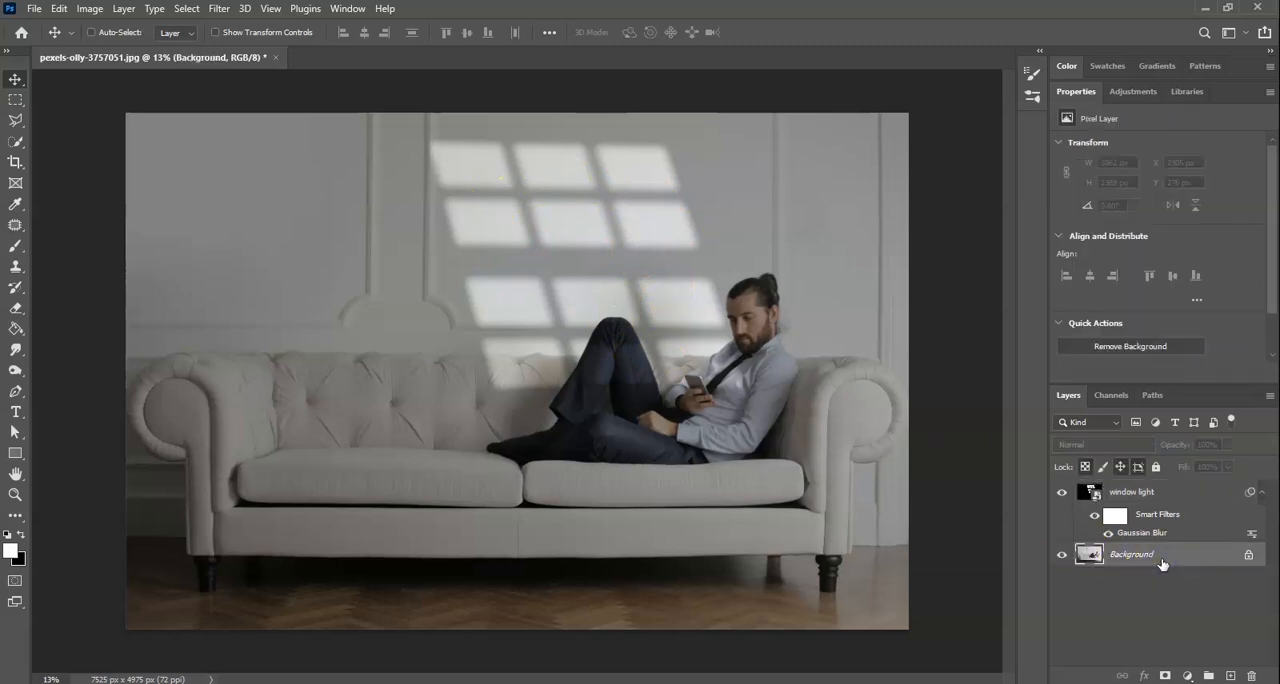
click(1188, 676)
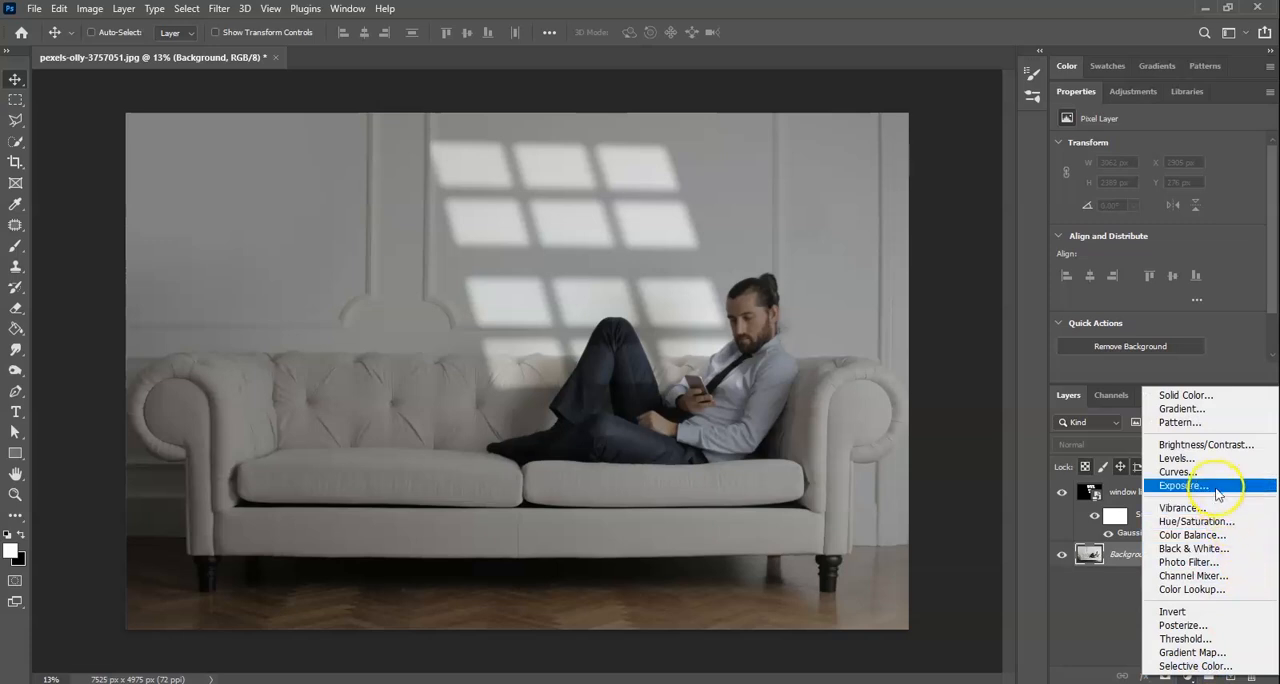
click(1212, 473)
click(1208, 557)
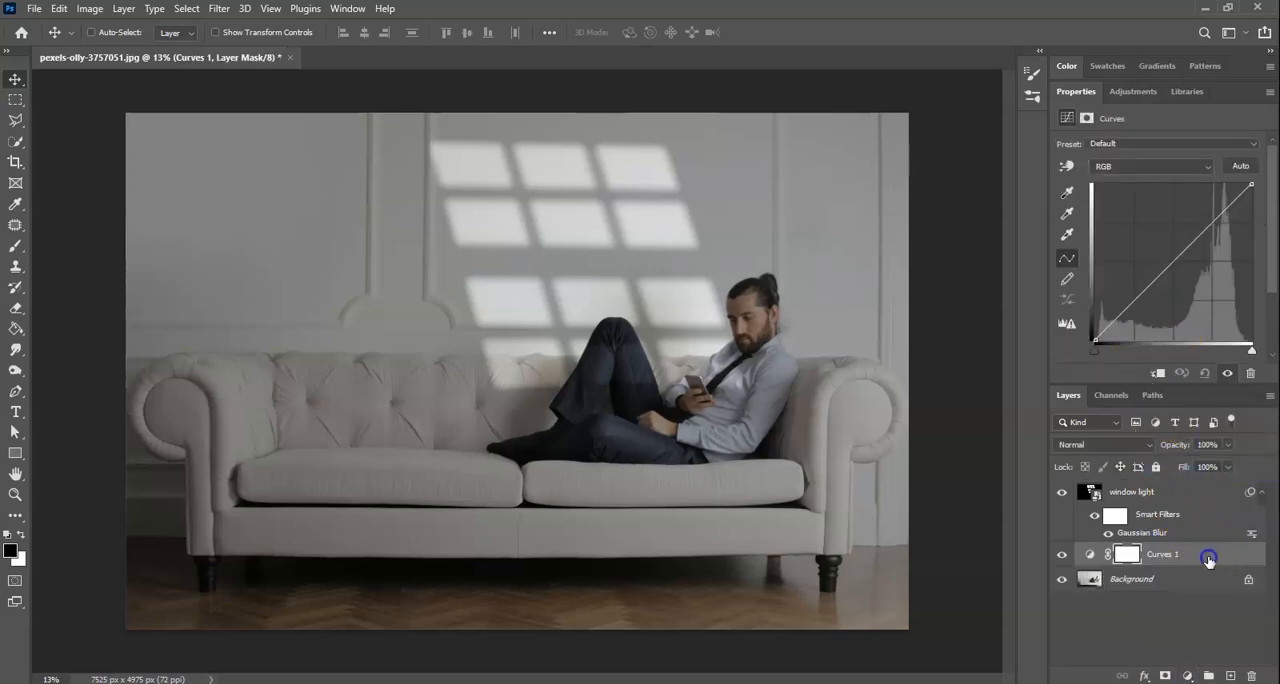
click(1173, 262)
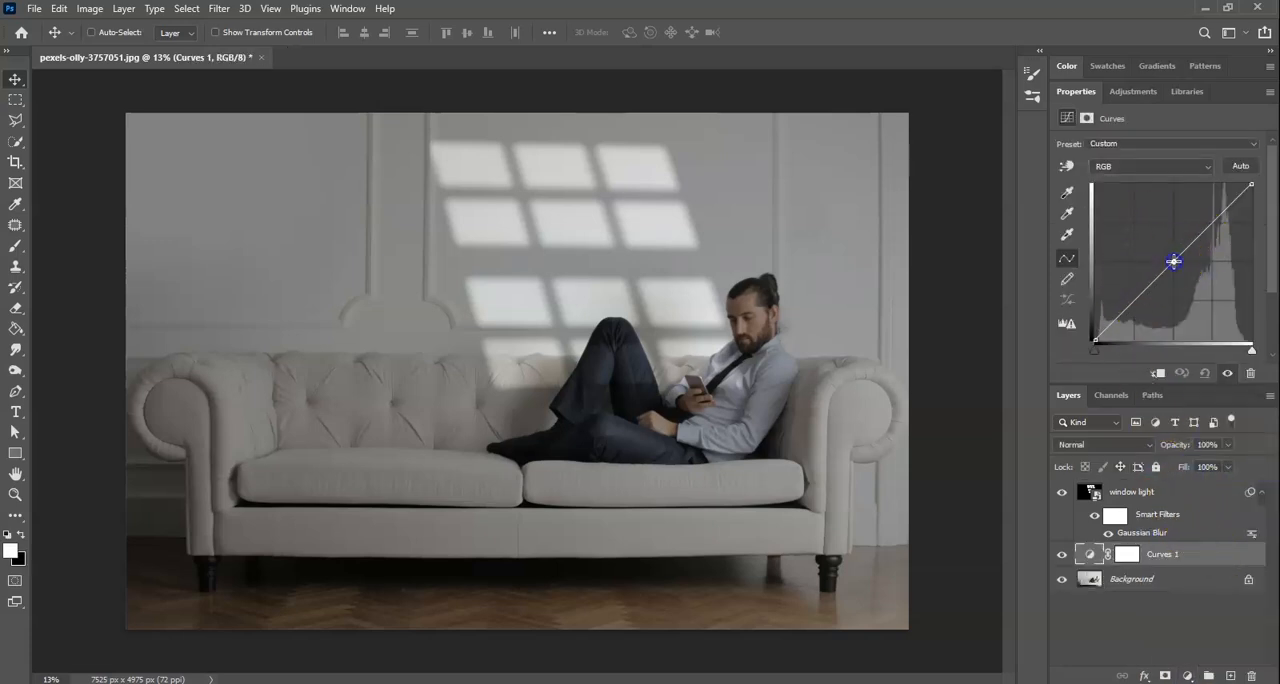
drag(1173, 262, 1158, 245)
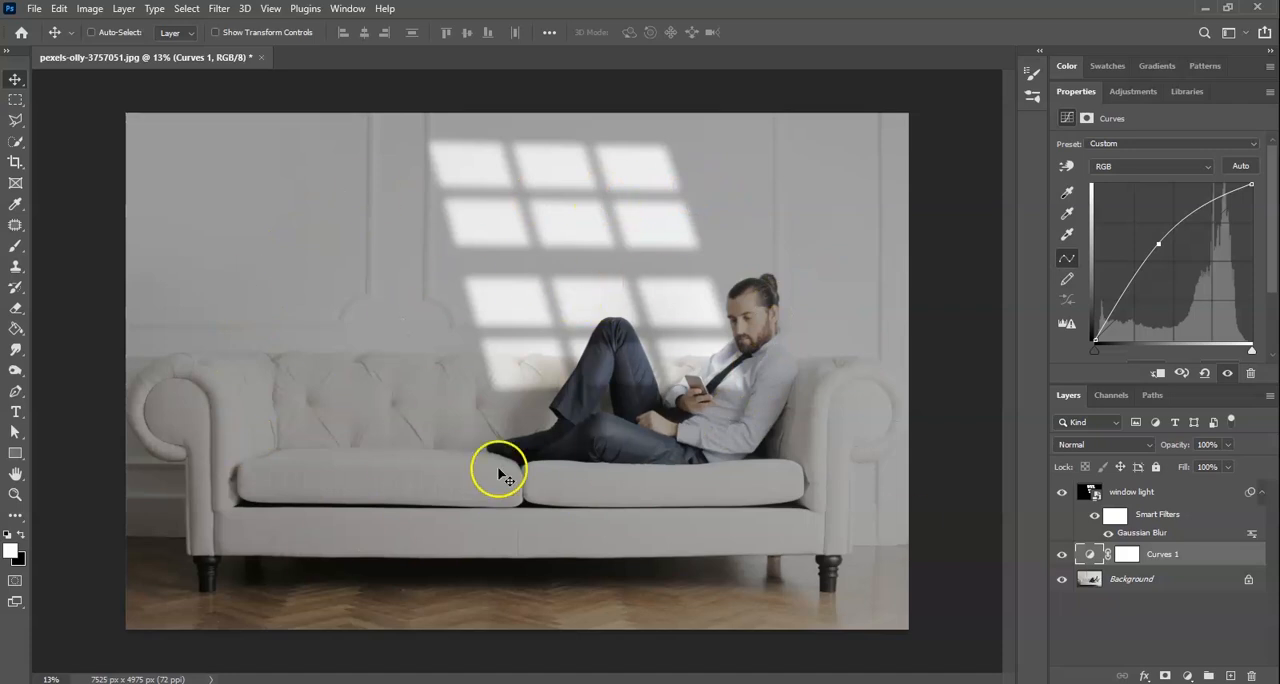
click(1174, 626)
- Set the window light layer's opacity to 40%
click(1140, 494)
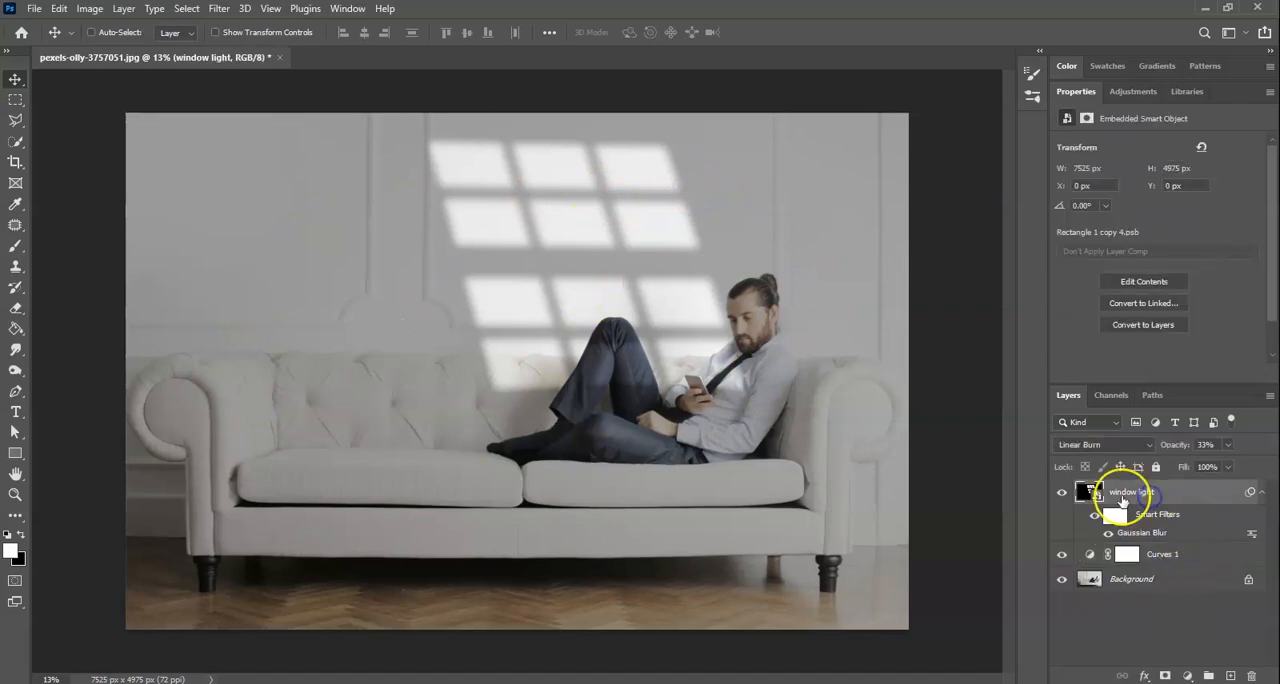
click(1228, 446)
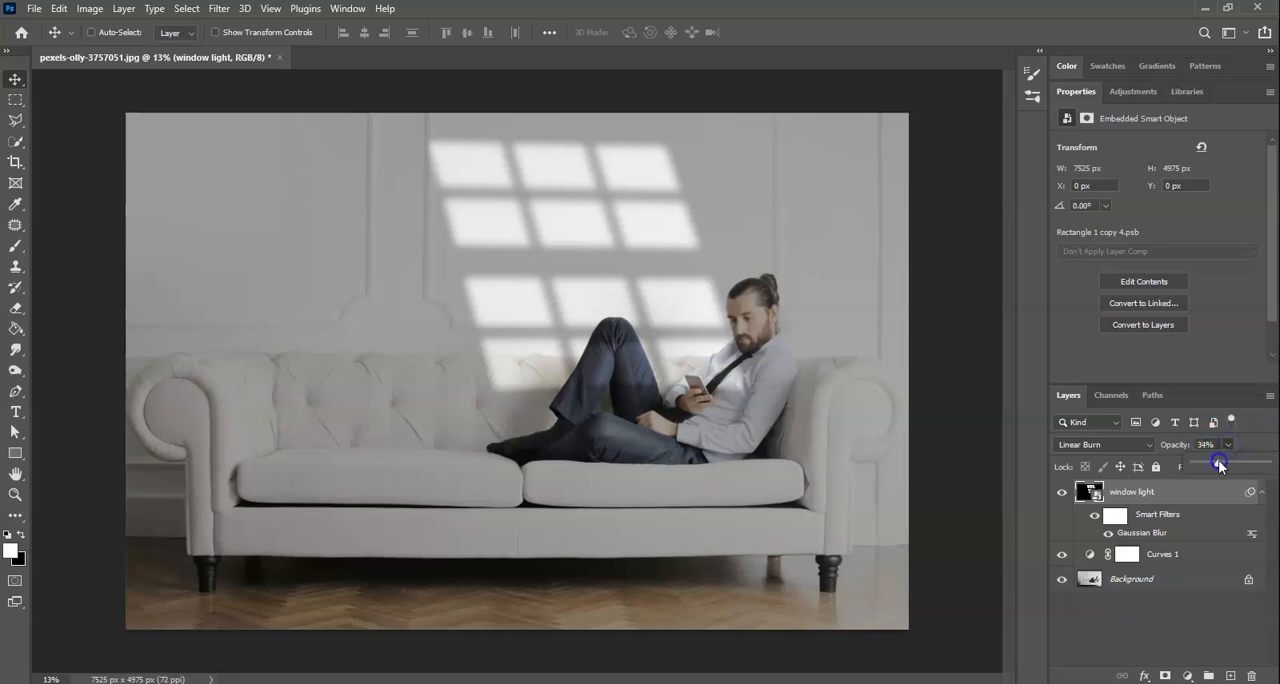
drag(1220, 463, 1227, 463)
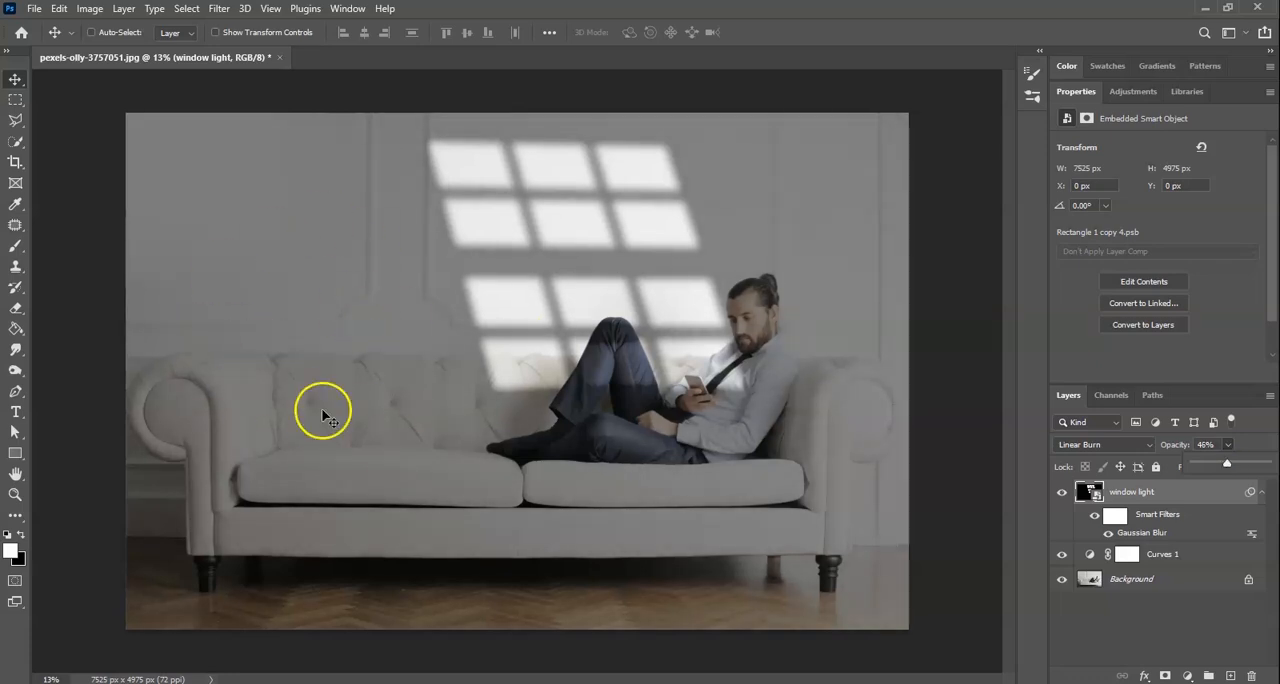
click(1176, 447)
text(40)
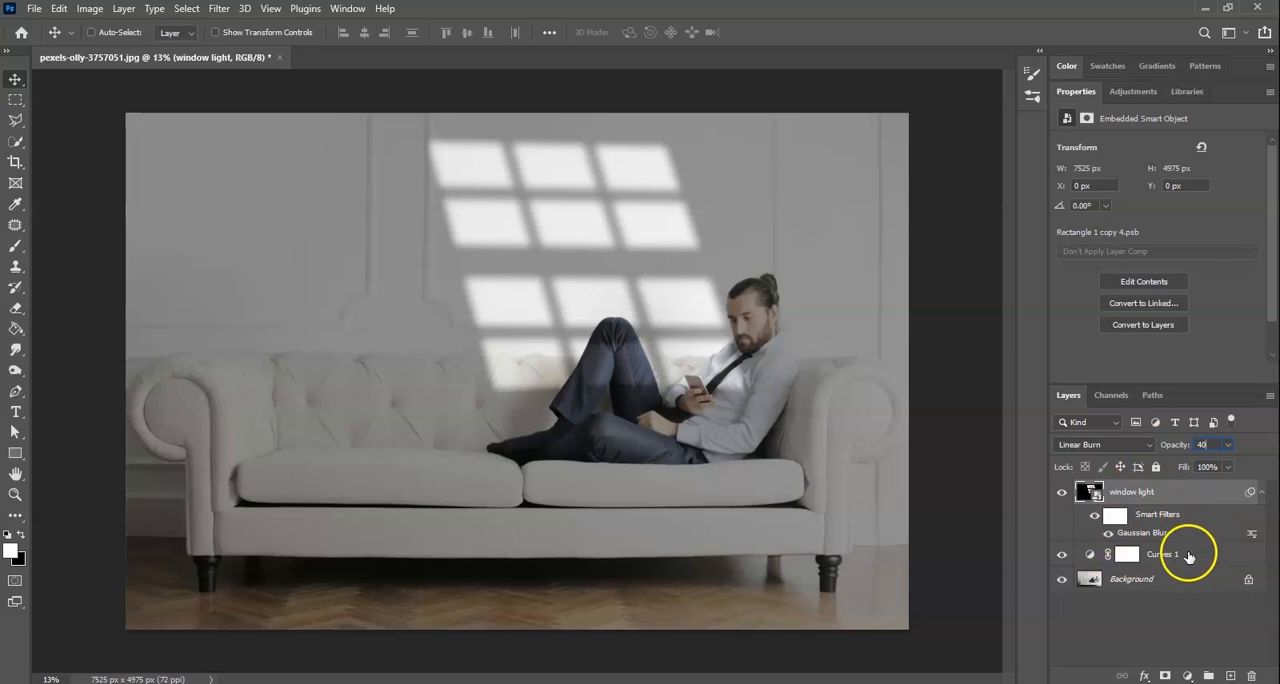
click(1145, 607)
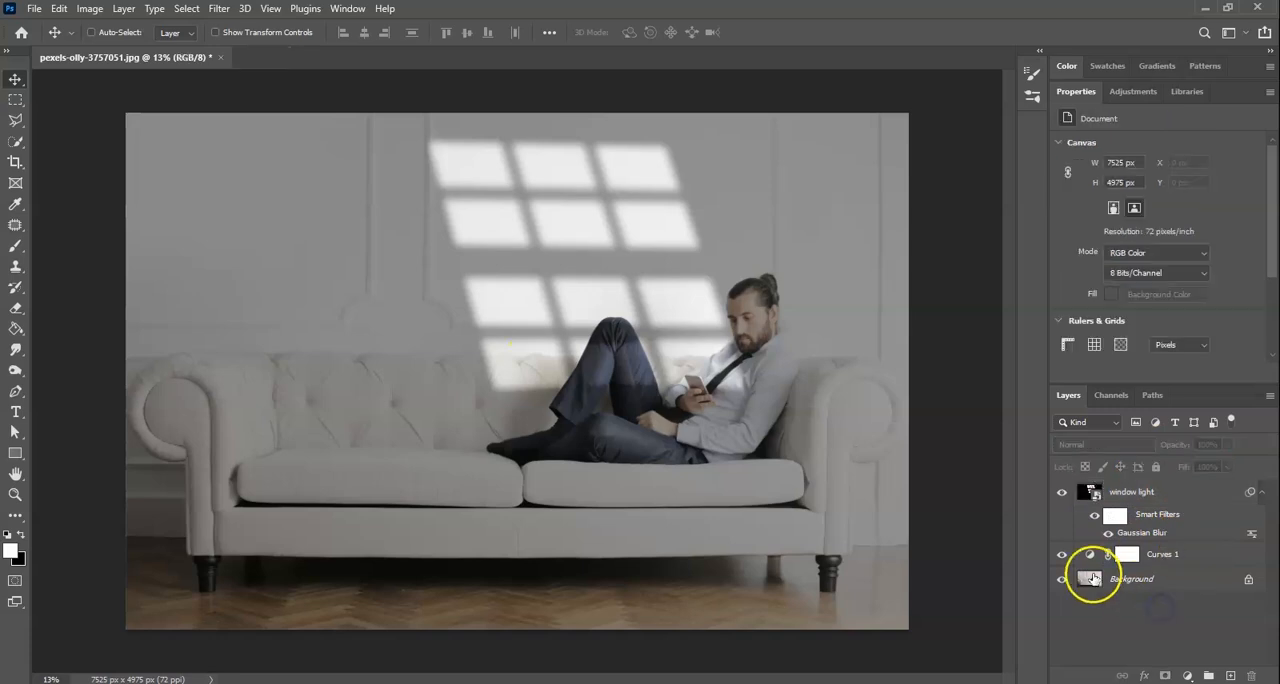
- Toggle the visibility of the Curves and window light layers to compare the photo with and without the effect
click(1062, 556)
click(1062, 491)
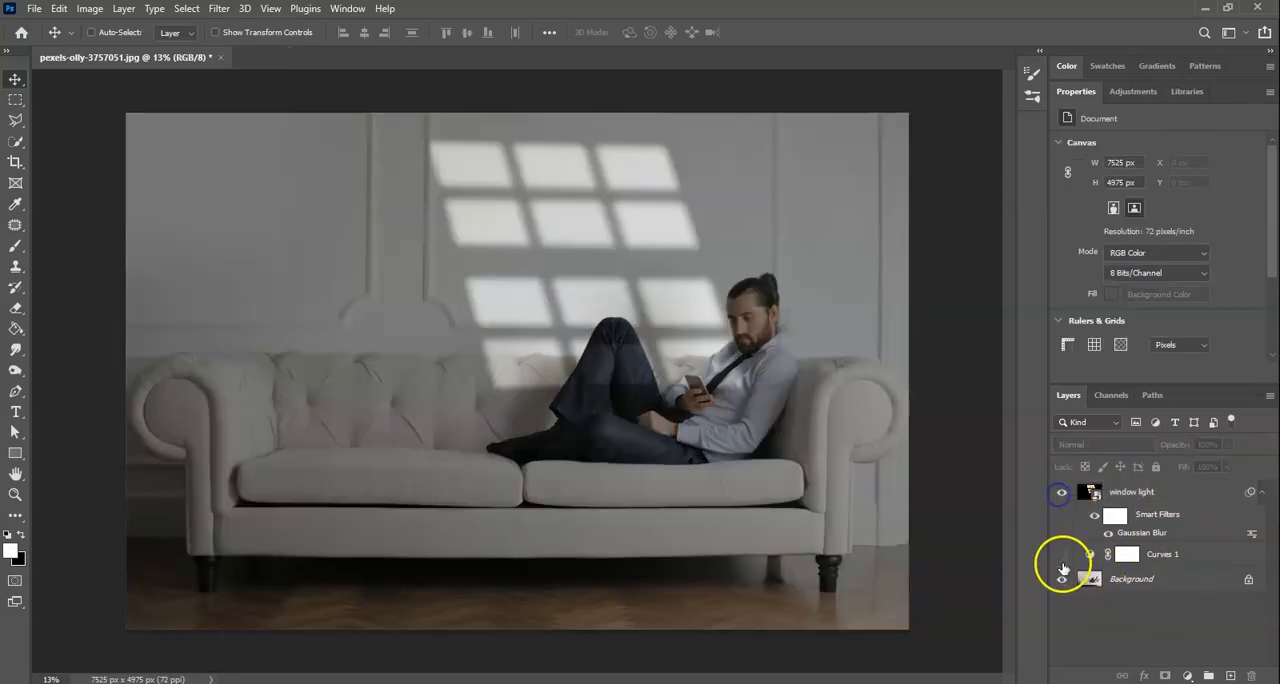
click(1062, 563)
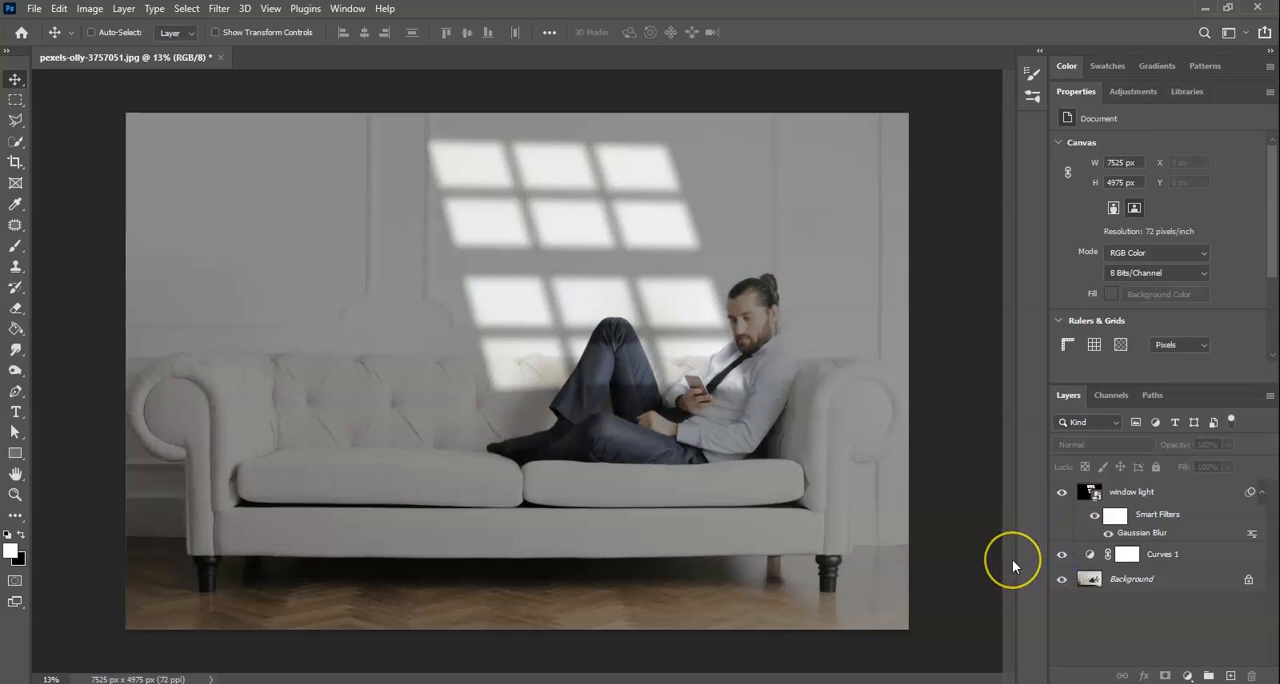